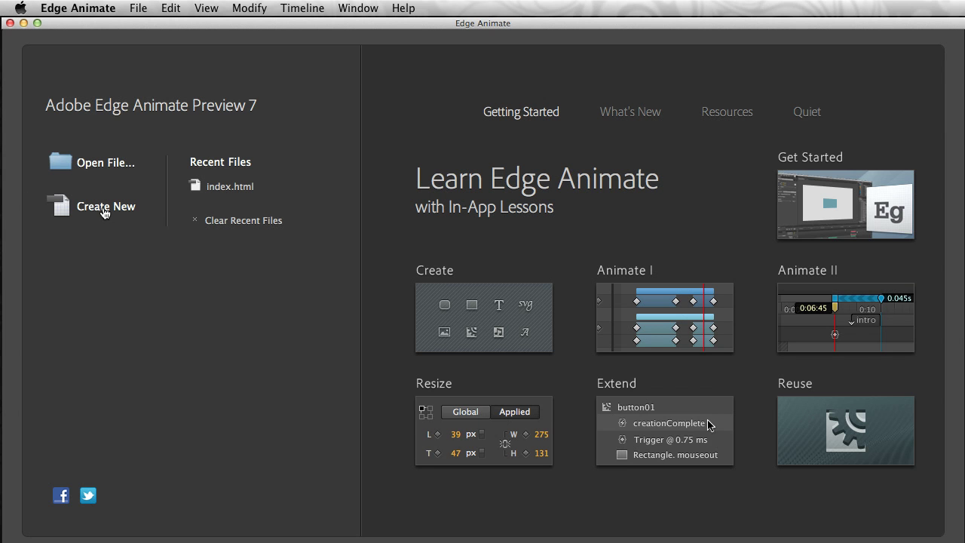
Step: Create a new blank composition and make its stage background black
left_click(104, 206)
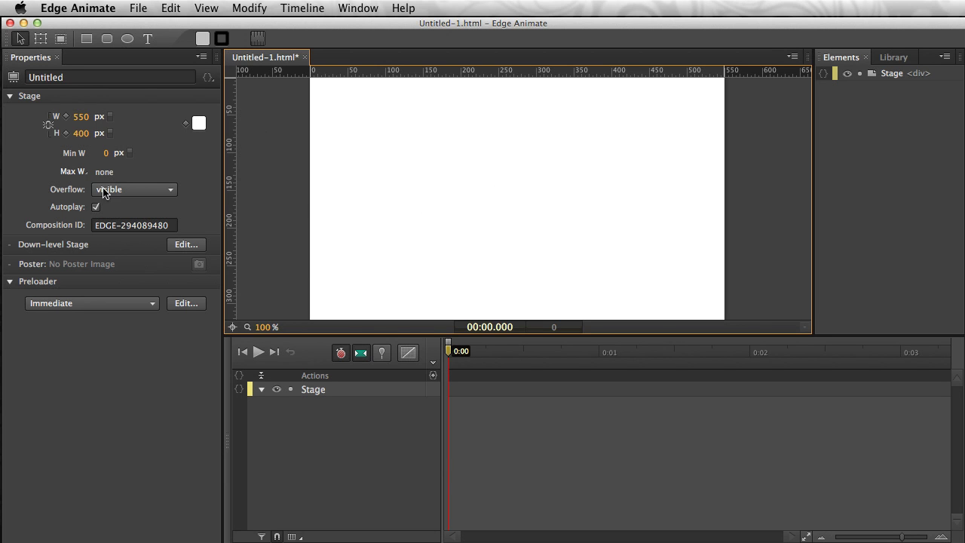
left_click(198, 122)
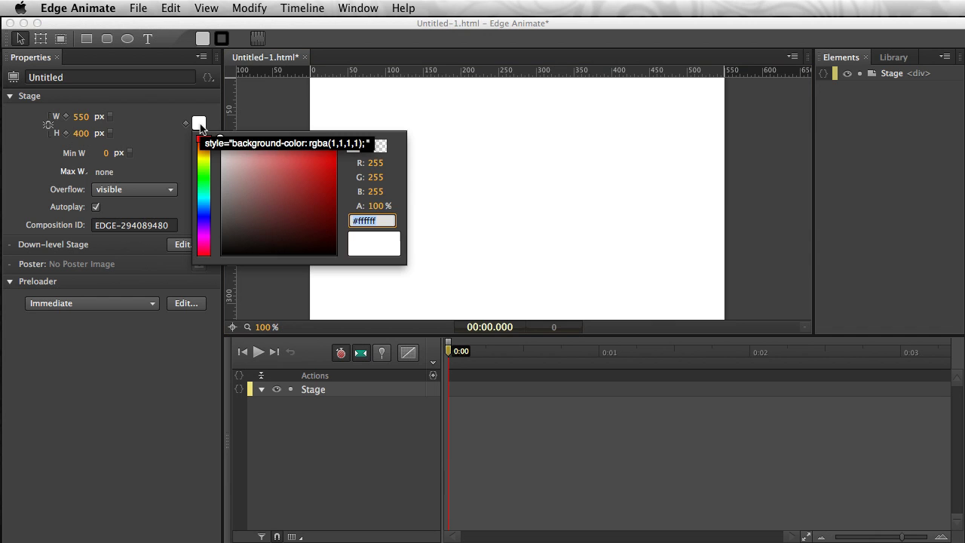
left_click_drag(250, 216, 245, 306)
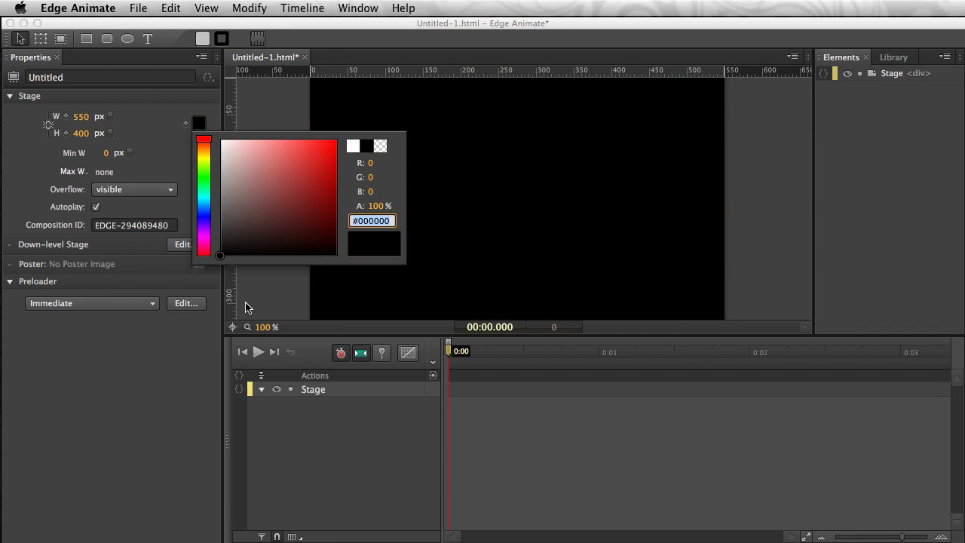
left_click(263, 292)
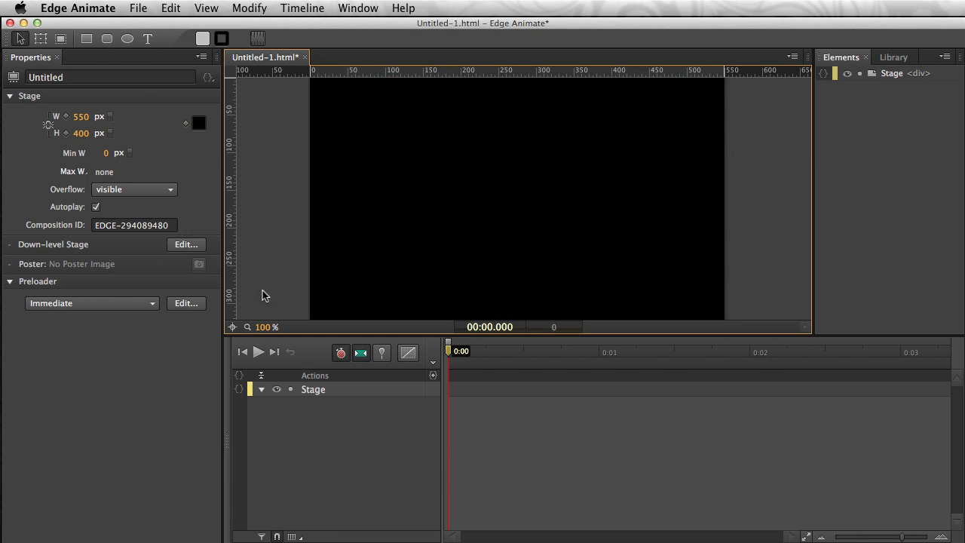
Step: Set the stage width to 900 px and height to 450 px
left_click(80, 118)
type("900")
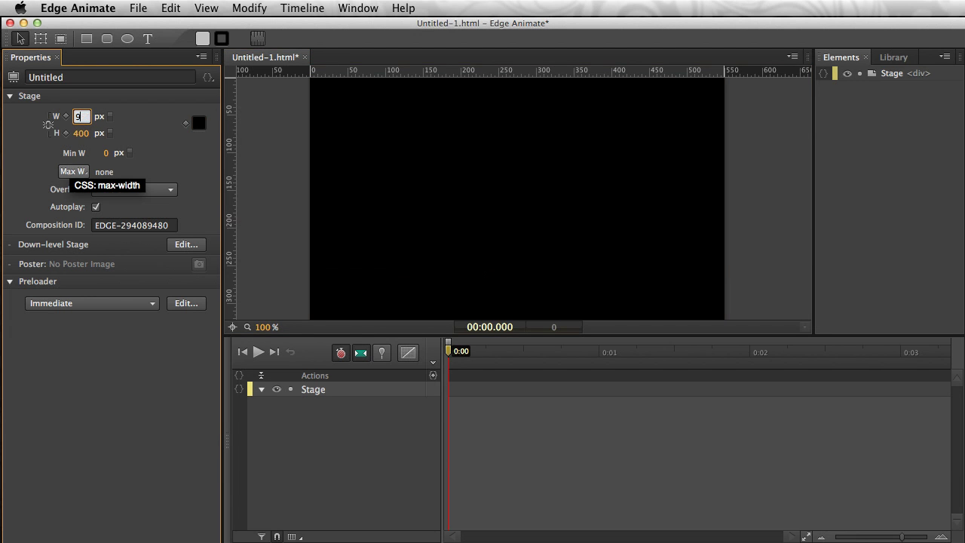
key("Return")
left_click(84, 134)
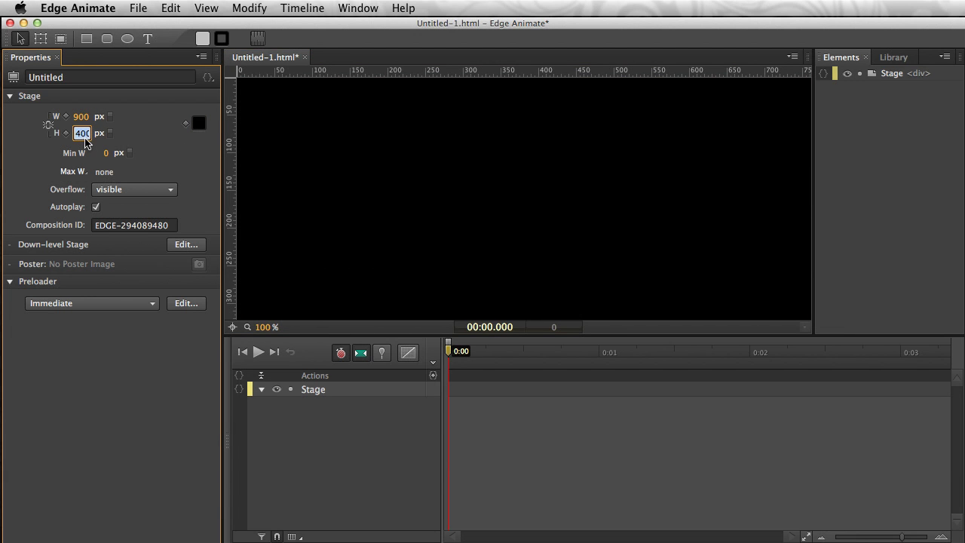
type("450")
key("Return")
left_click(523, 188)
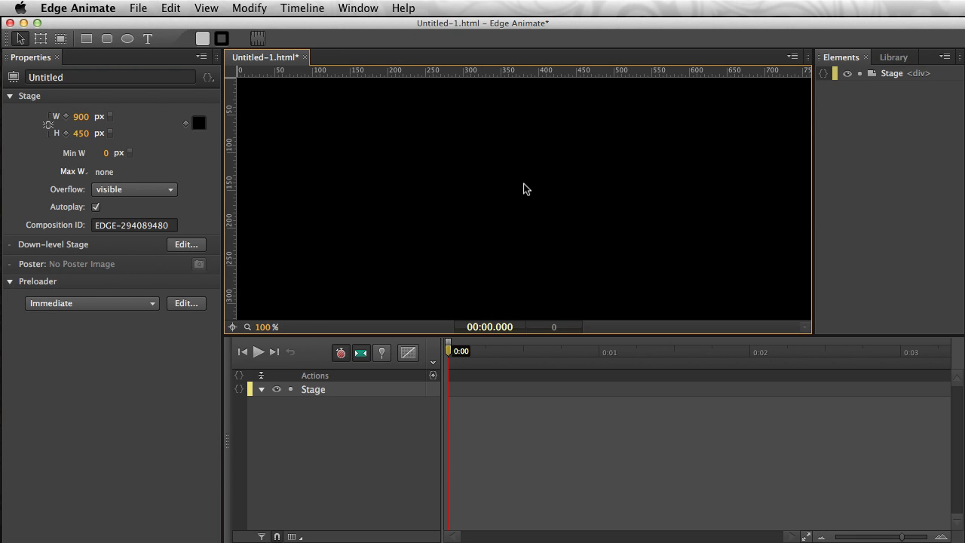
key("super+minus")
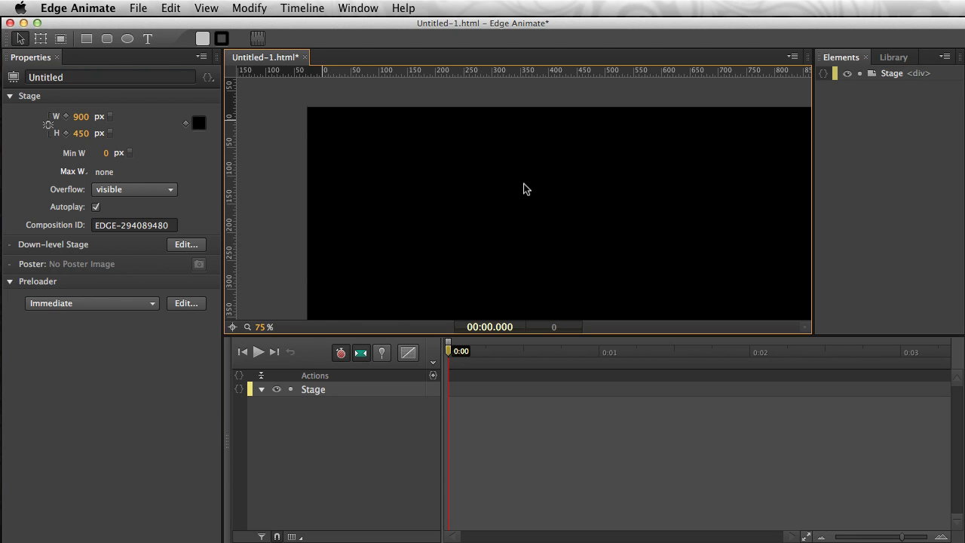
key("super+equal")
key("super+minus")
key("super+minus")
key("super+equal")
key("super+equal")
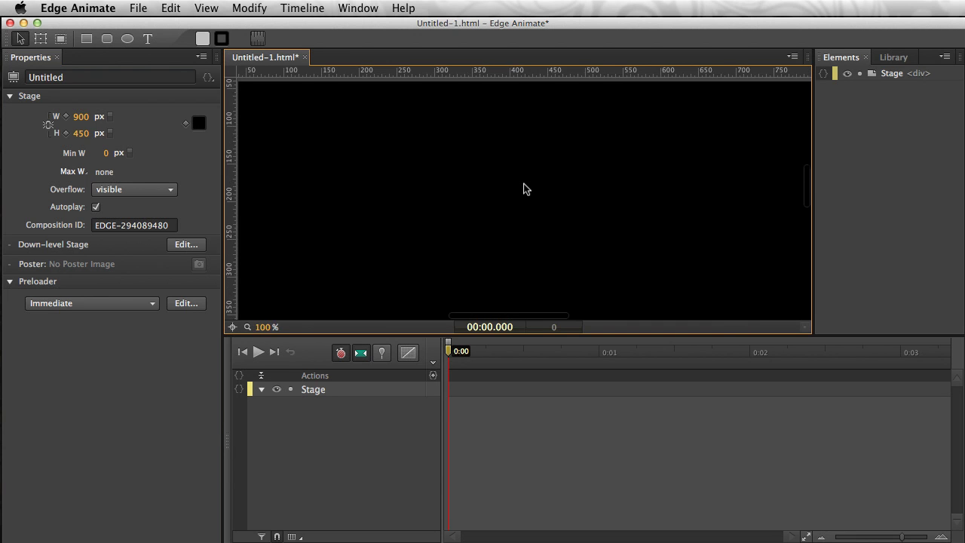
key("super+minus")
key("super+minus")
key("super+equal")
key("super+equal")
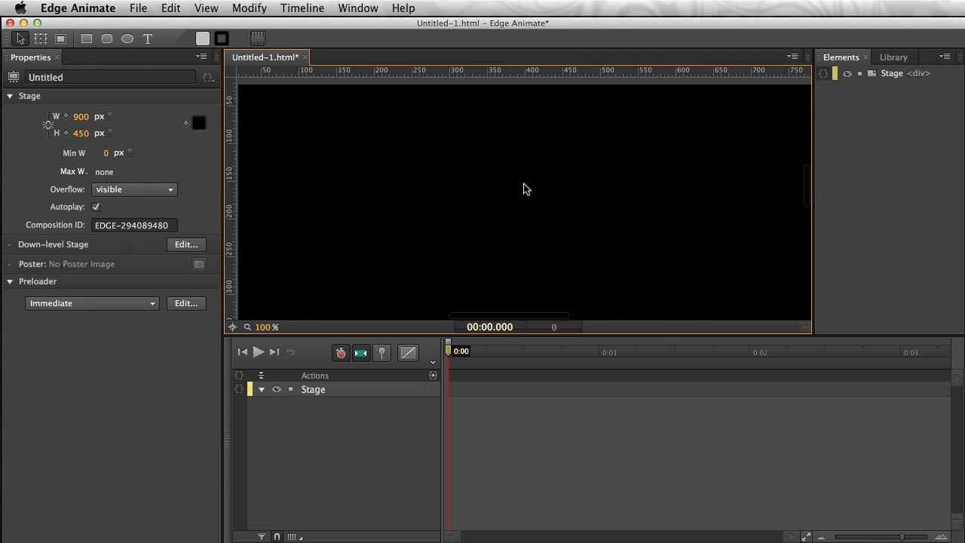
key("super+minus")
key("super+equal")
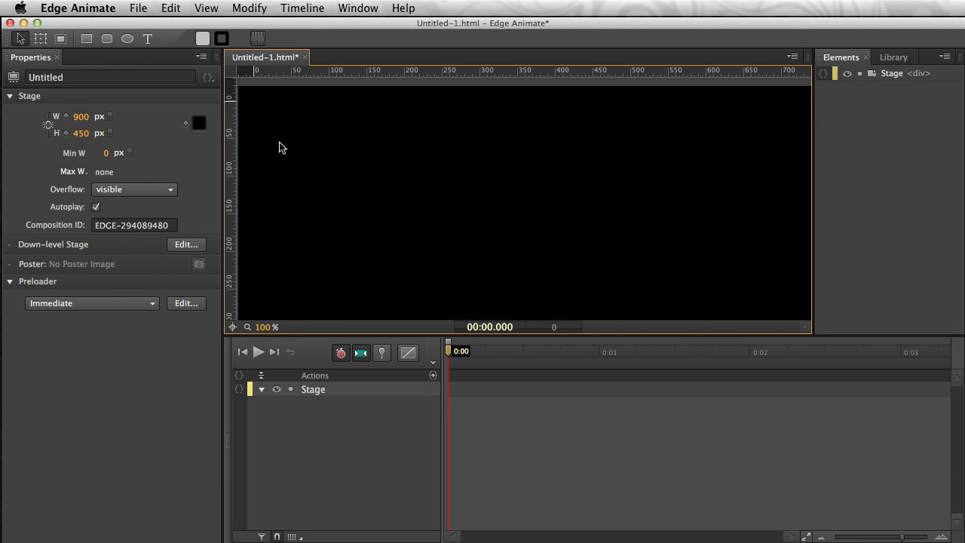
Step: Use Save As to store the composition under the name 'index' in the Einstein folder
left_click(137, 9)
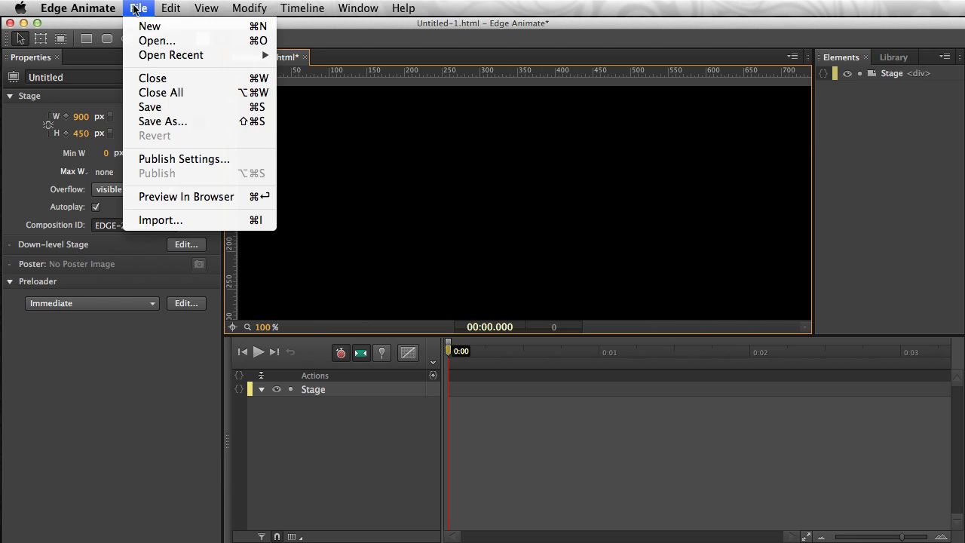
left_click(148, 108)
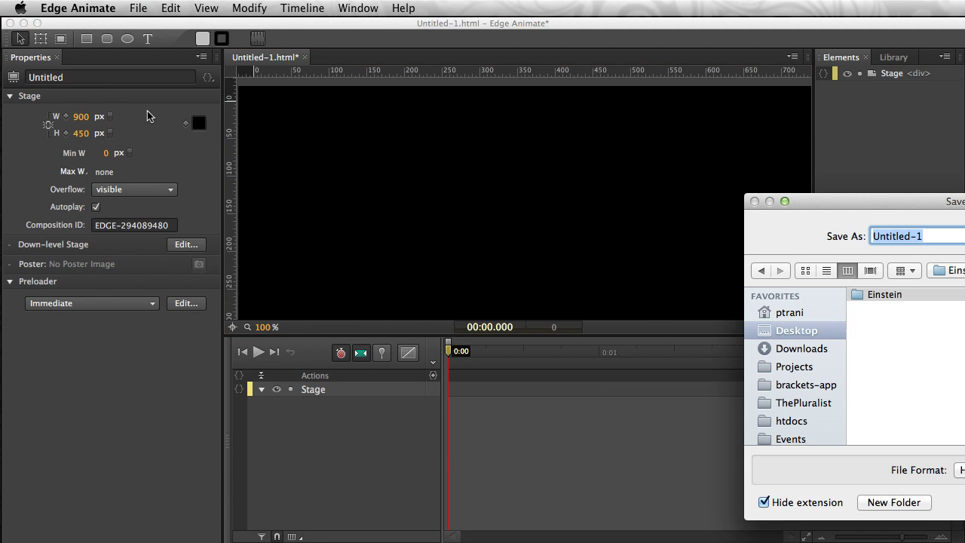
left_click_drag(819, 199, 334, 126)
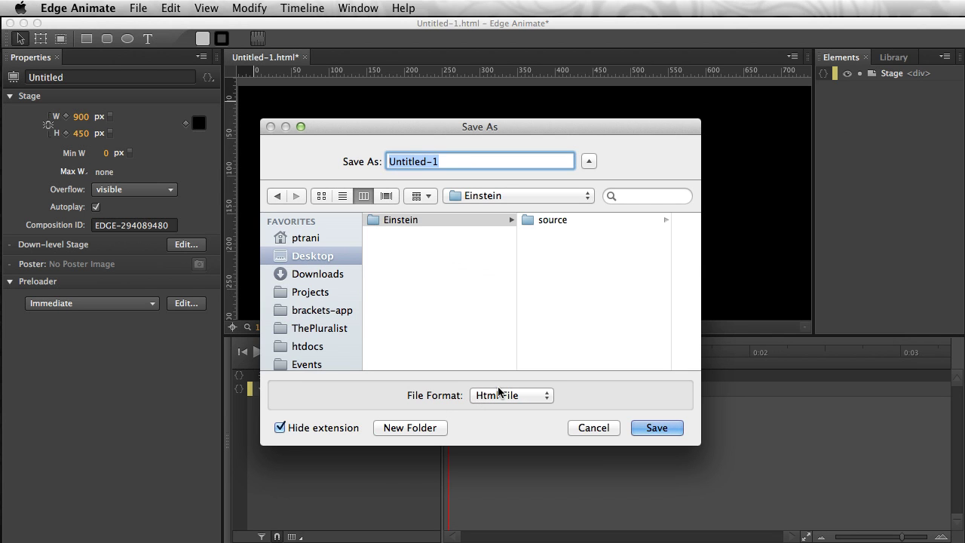
type("index")
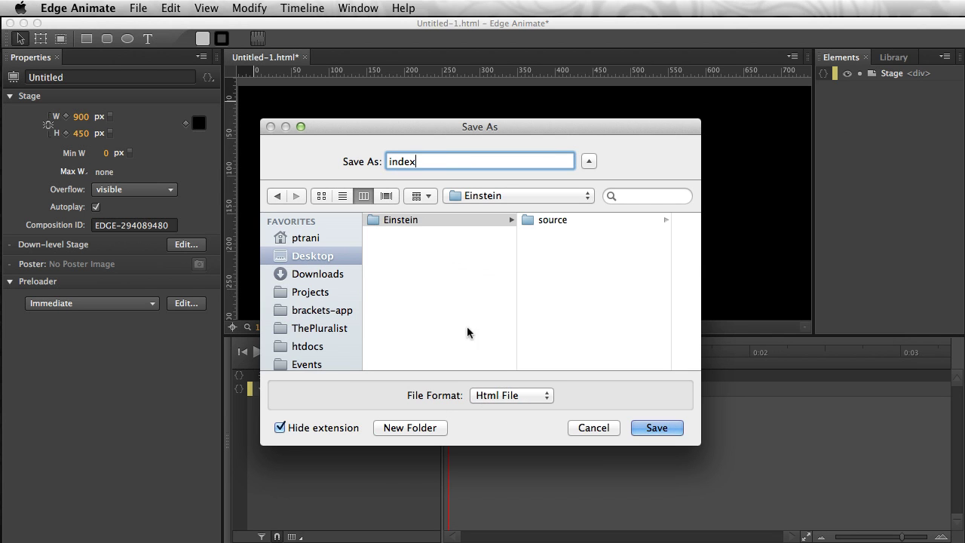
left_click(657, 428)
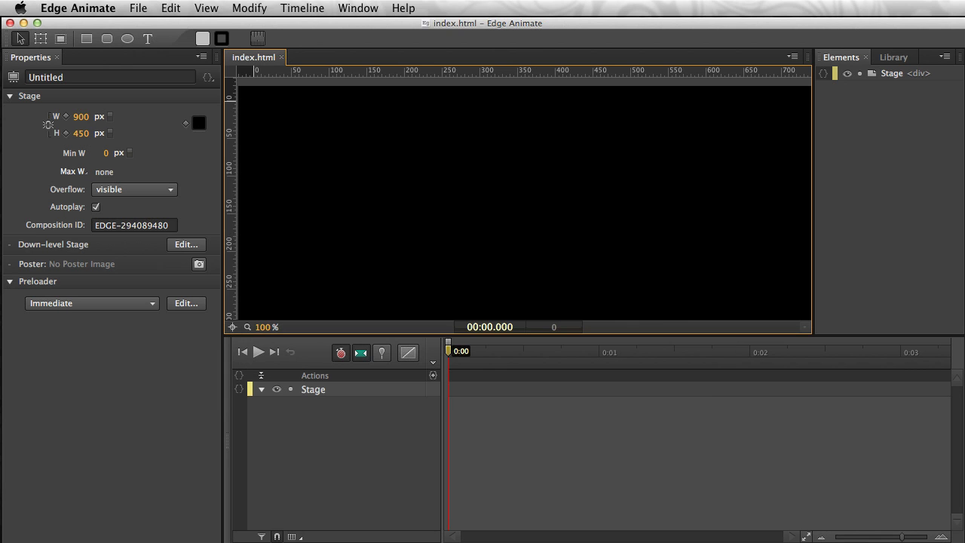
Step: Bring up a Finder window, resize and reposition it, and open the Einstein folder
key("super+Tab")
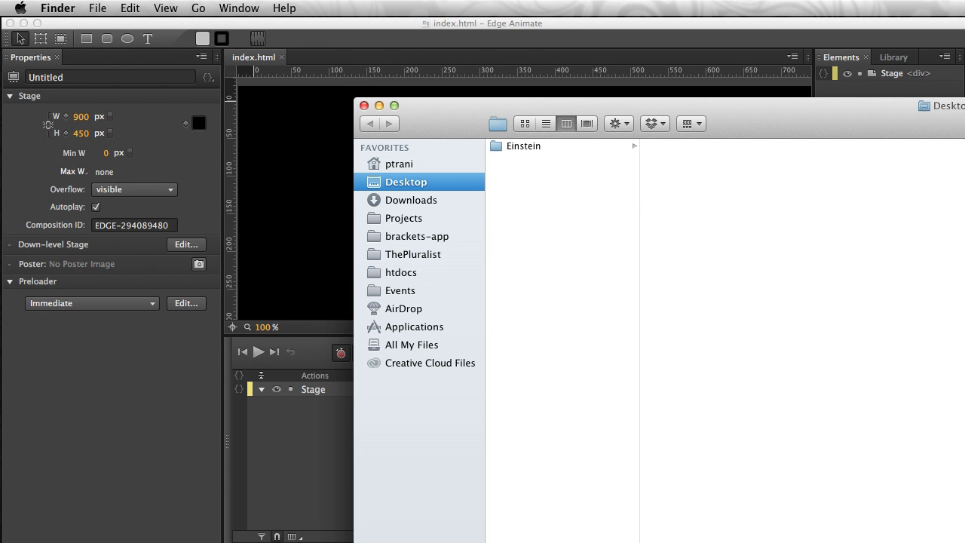
left_click_drag(964, 542, 931, 482)
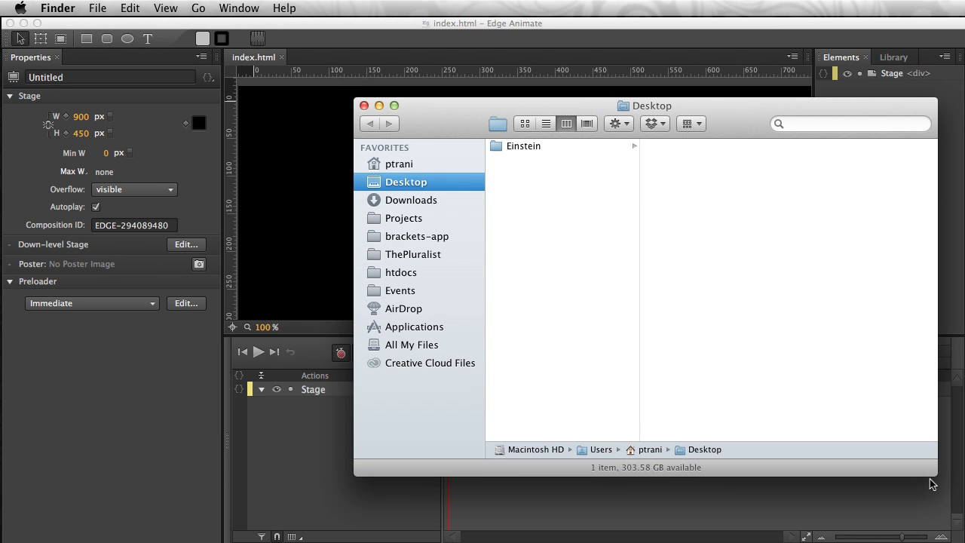
left_click_drag(448, 118, 286, 112)
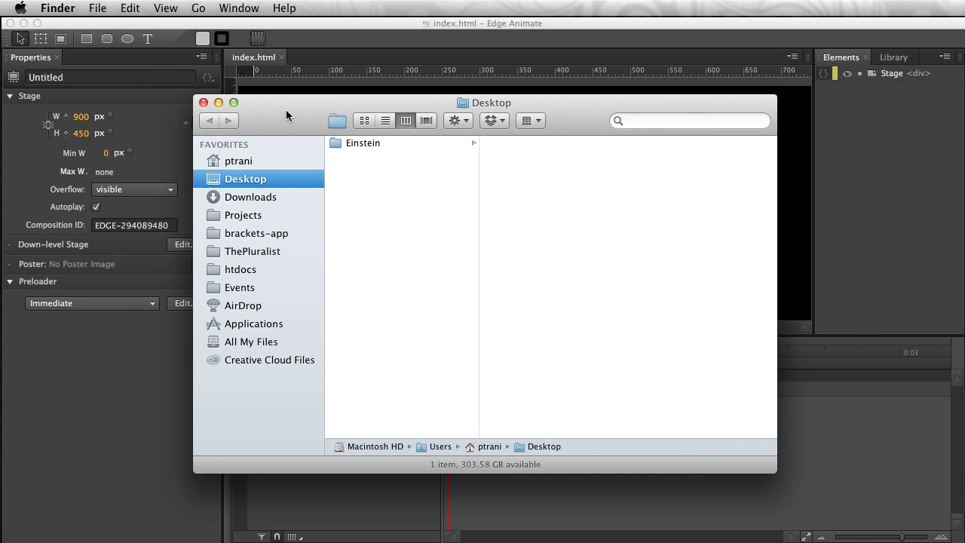
left_click(354, 143)
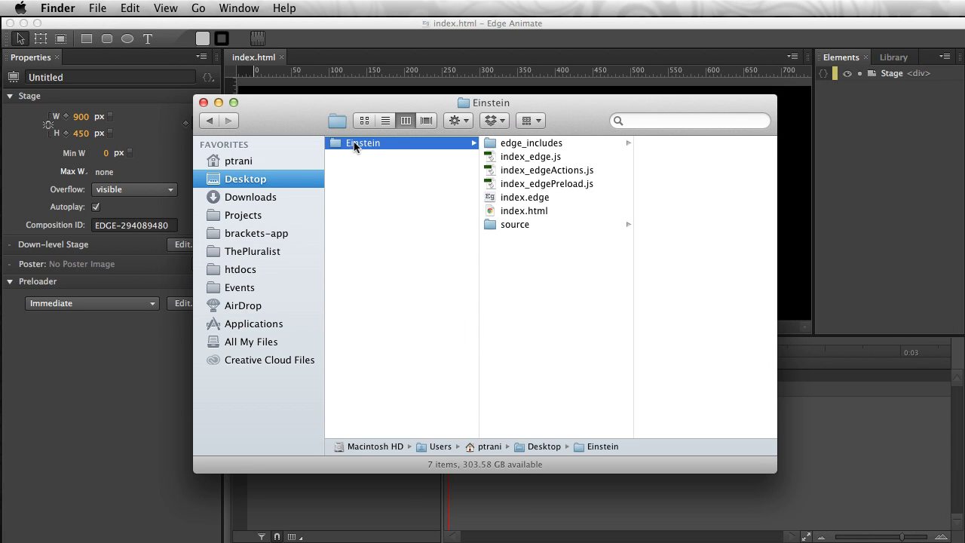
Step: Preview index.html, index.edge, index_edgePreload.js, index_edgeActions.js and index_edge.js
left_click(510, 211)
left_click(509, 197)
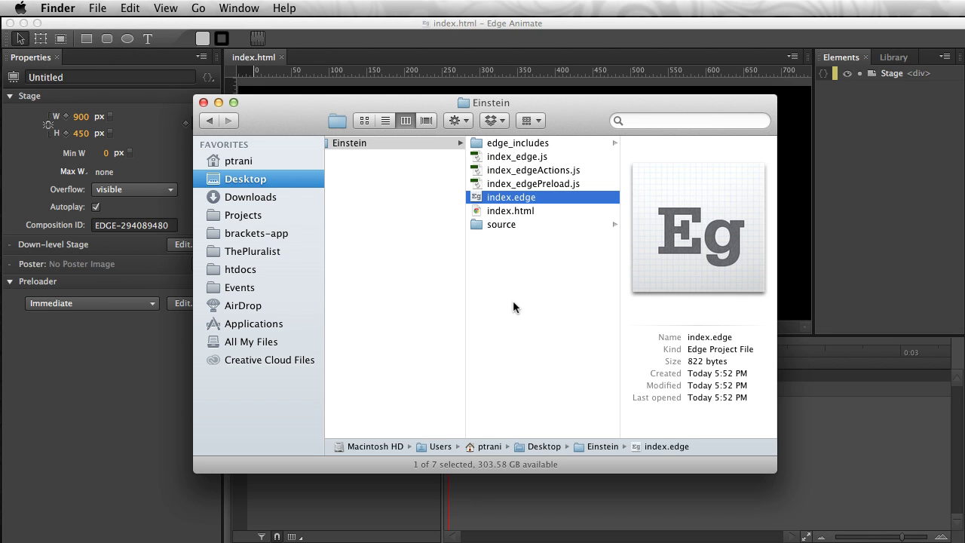
left_click(480, 211)
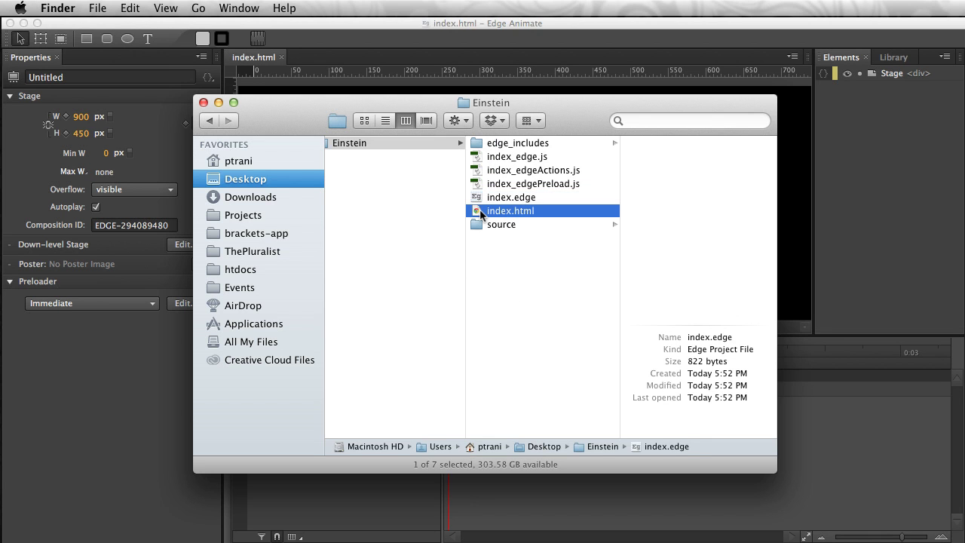
left_click(481, 184)
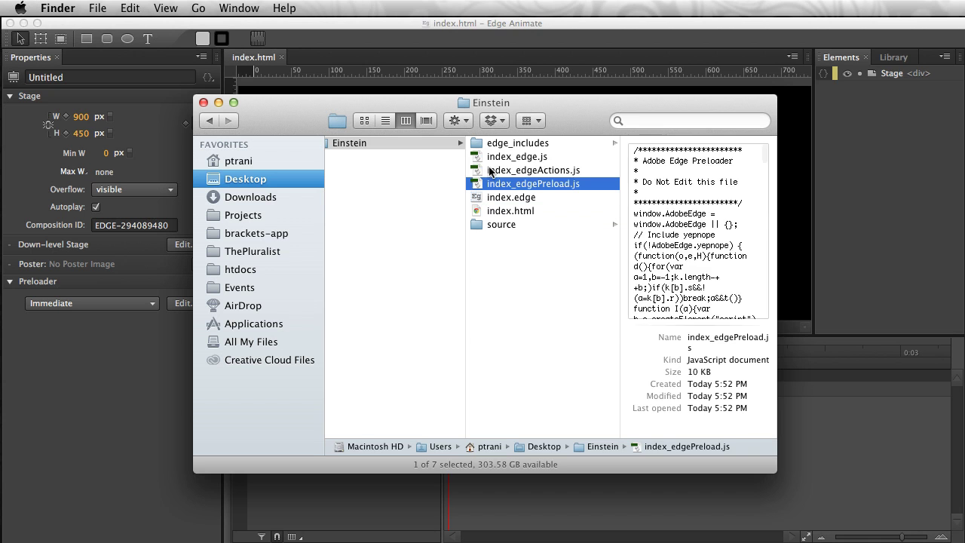
left_click(483, 170)
left_click(485, 156)
left_click(481, 211)
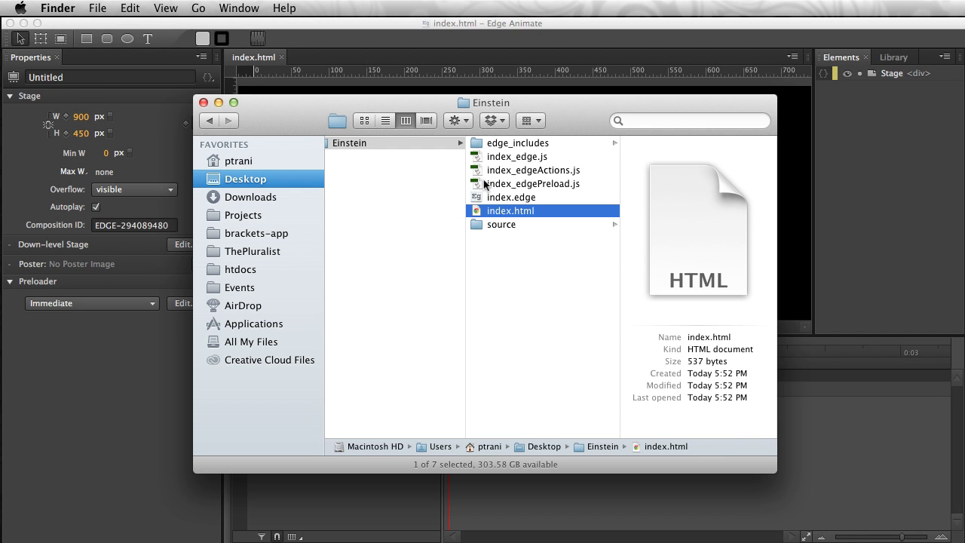
Step: Enlarge the Finder window and read through the index_edge.js symbol definitions
left_click(481, 170)
left_click_drag(285, 112, 169, 54)
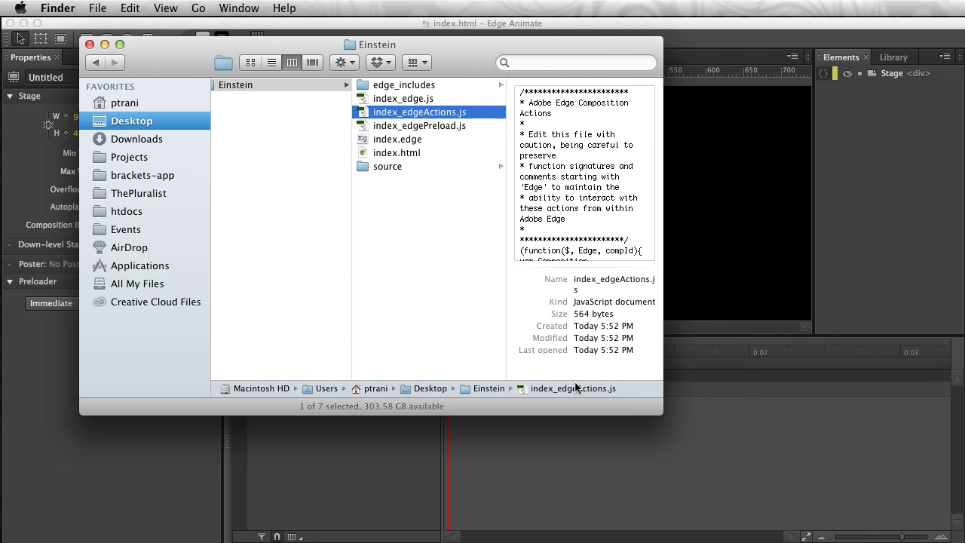
left_click_drag(661, 413, 941, 520)
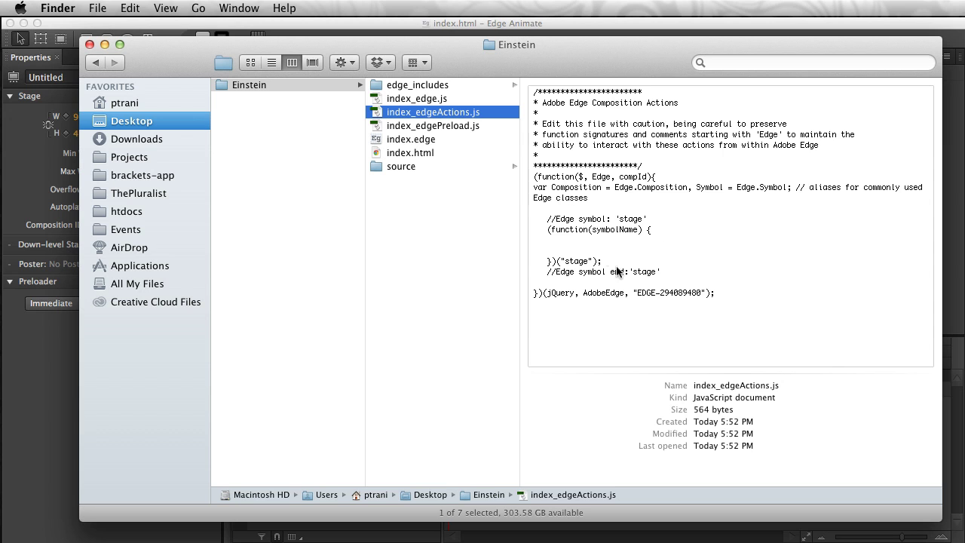
left_click(420, 106)
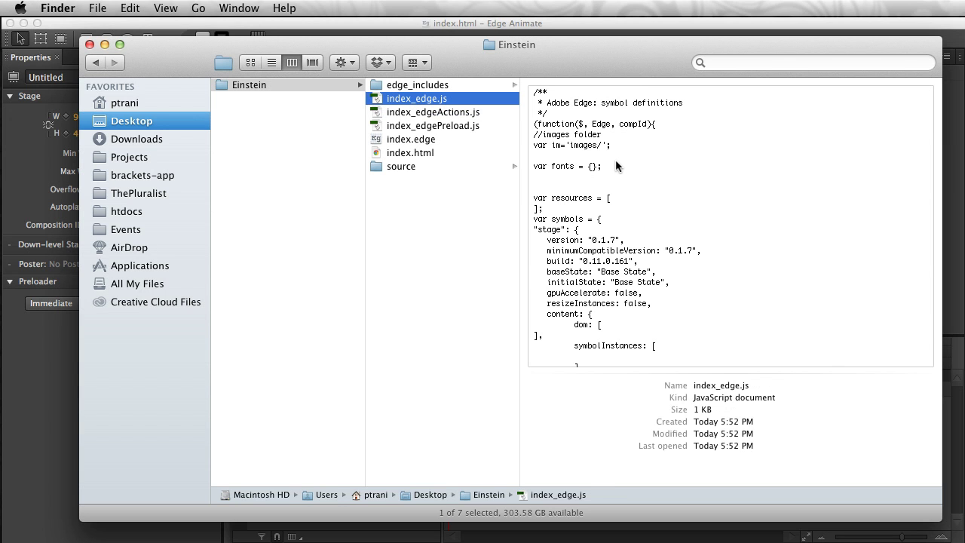
scroll(615, 165, "down", 5)
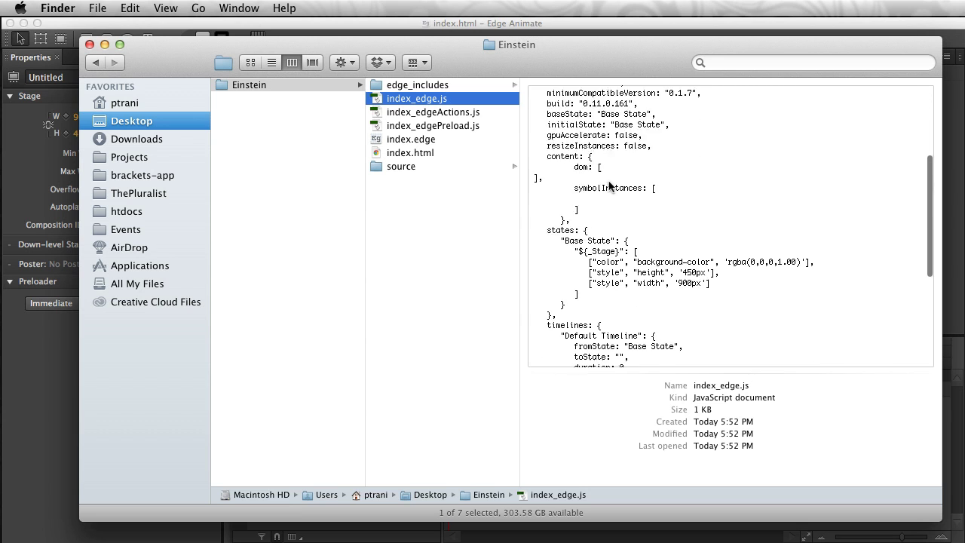
scroll(609, 186, "down", 3)
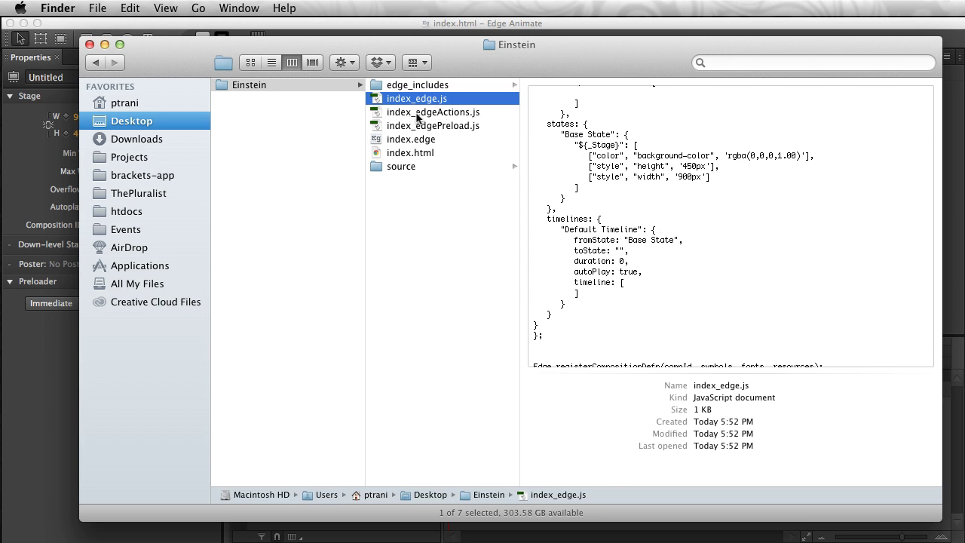
Step: Flip between the index_edgeActions.js and index_edge.js previews, then list the edge_includes scripts
left_click(455, 115)
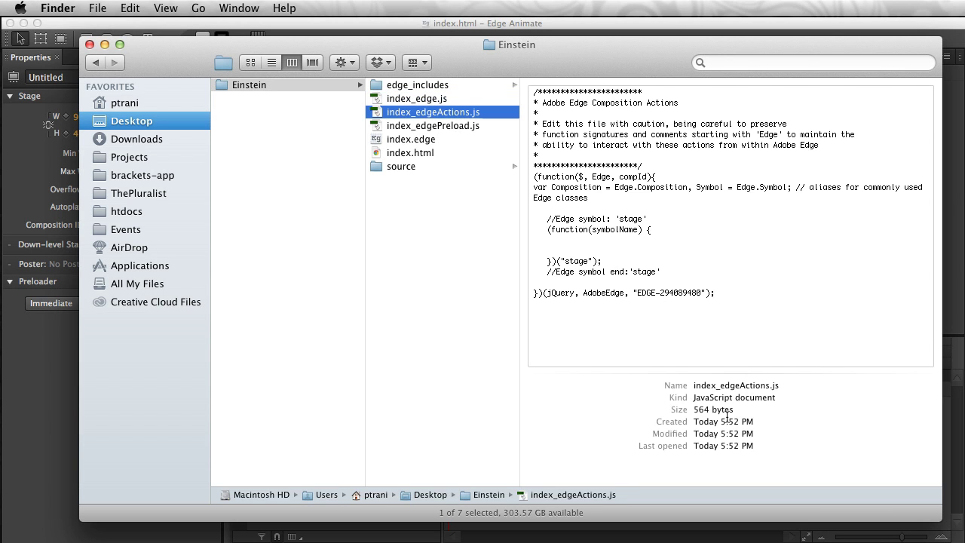
left_click(411, 100)
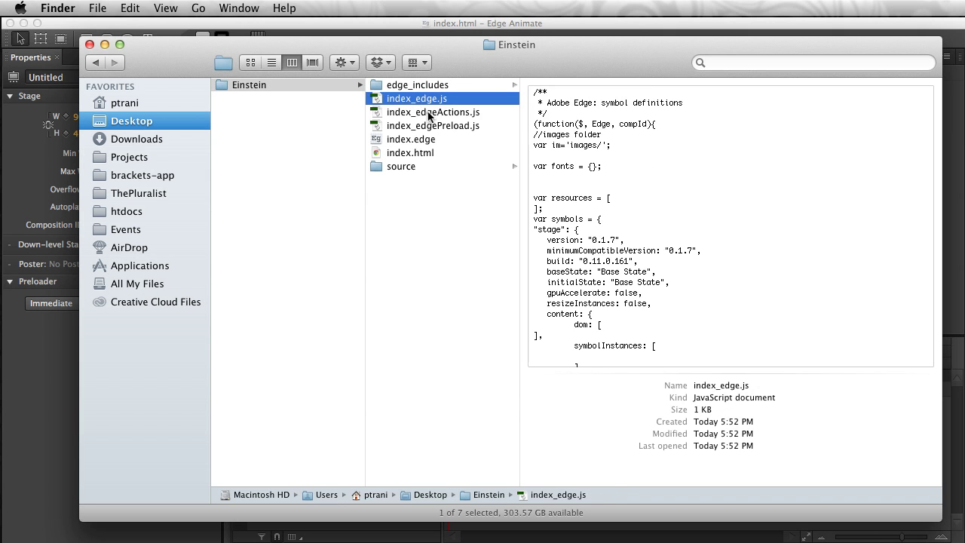
key("Down")
key("Up")
key("Down")
key("Up")
left_click(441, 85)
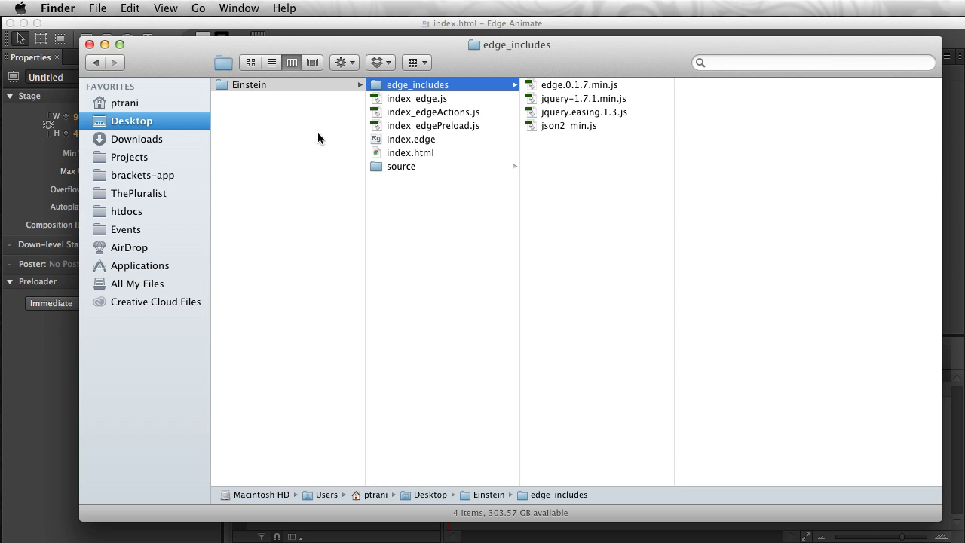
Step: Close Finder and draw a rectangle across the Edge Animate stage
left_click(89, 44)
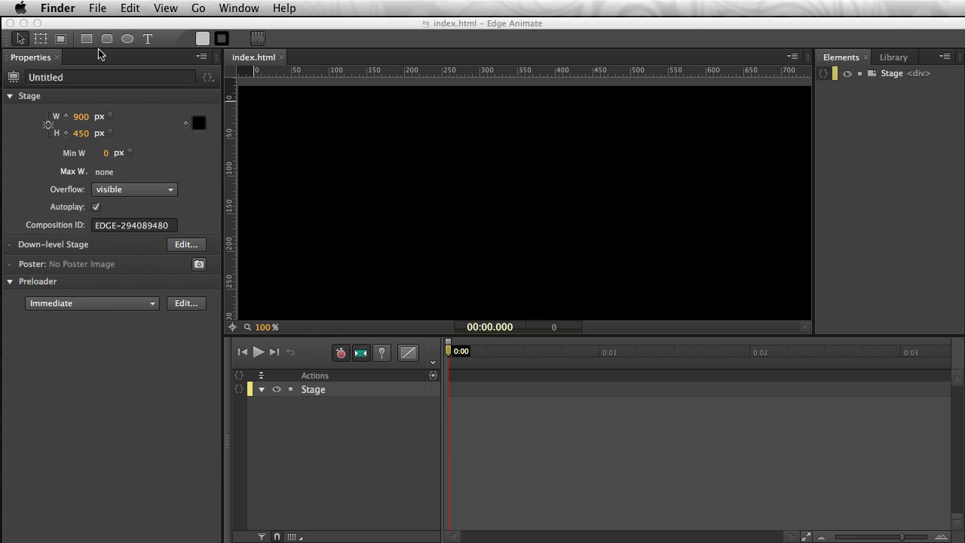
left_click(391, 204)
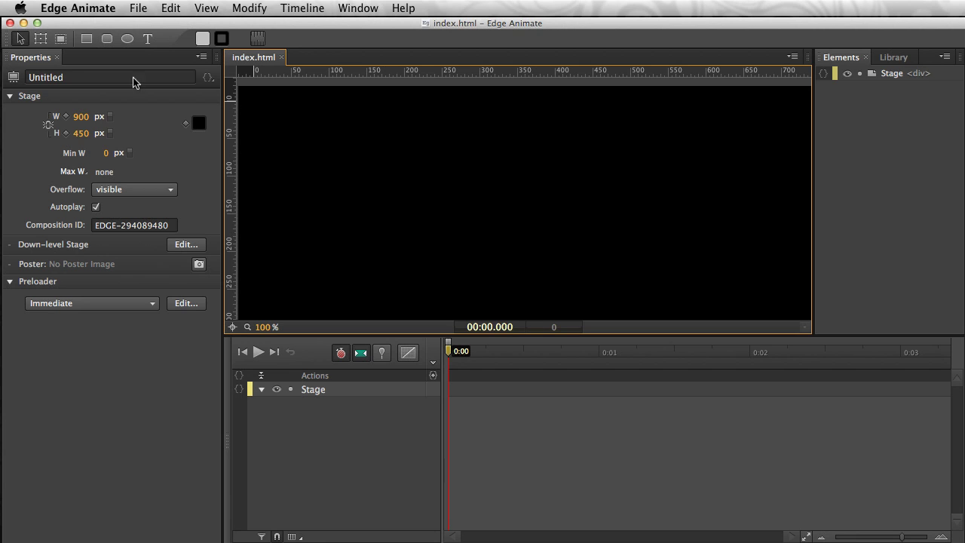
left_click(85, 40)
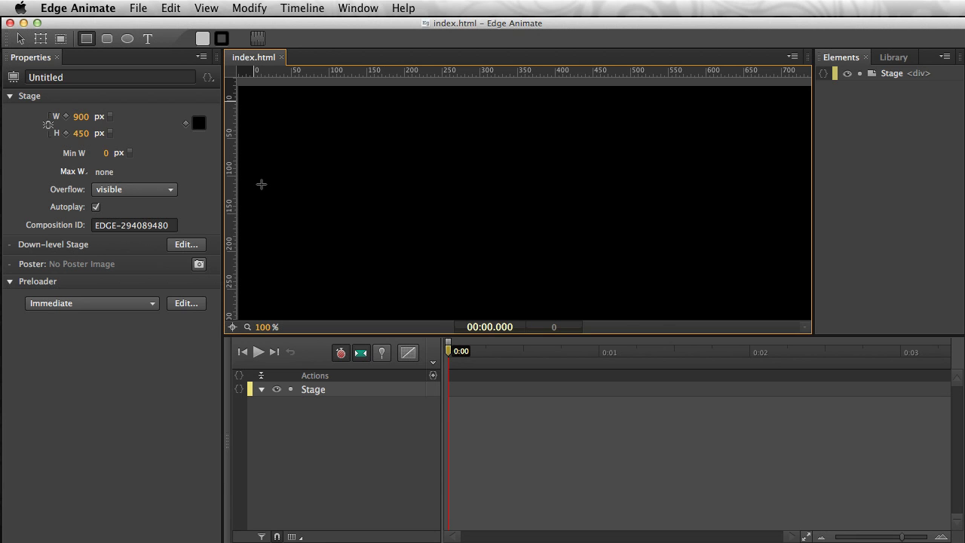
left_click_drag(257, 195, 730, 290)
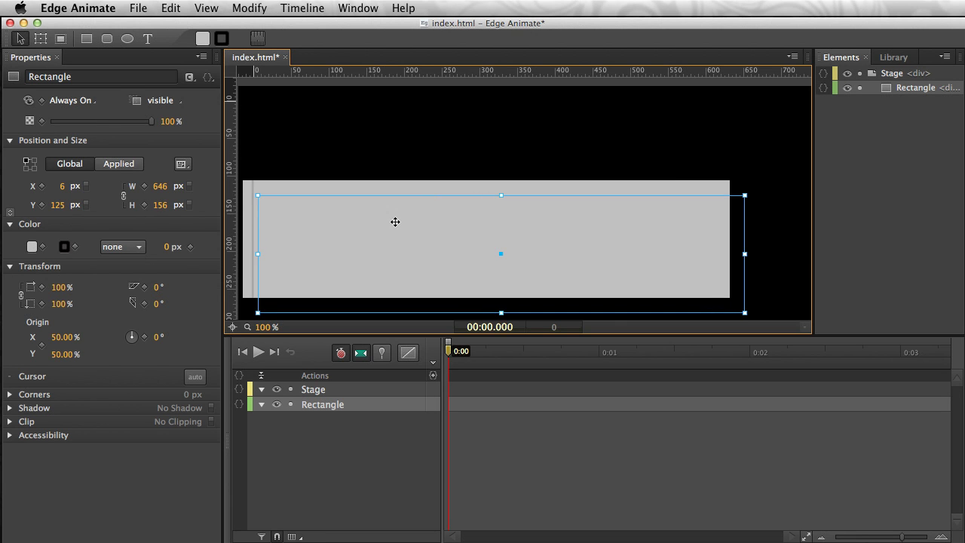
left_click_drag(393, 223, 329, 243)
Step: Align the rectangle with the stage's bottom edge and stretch it to the full 900 px width
key("super+minus")
left_click(273, 151)
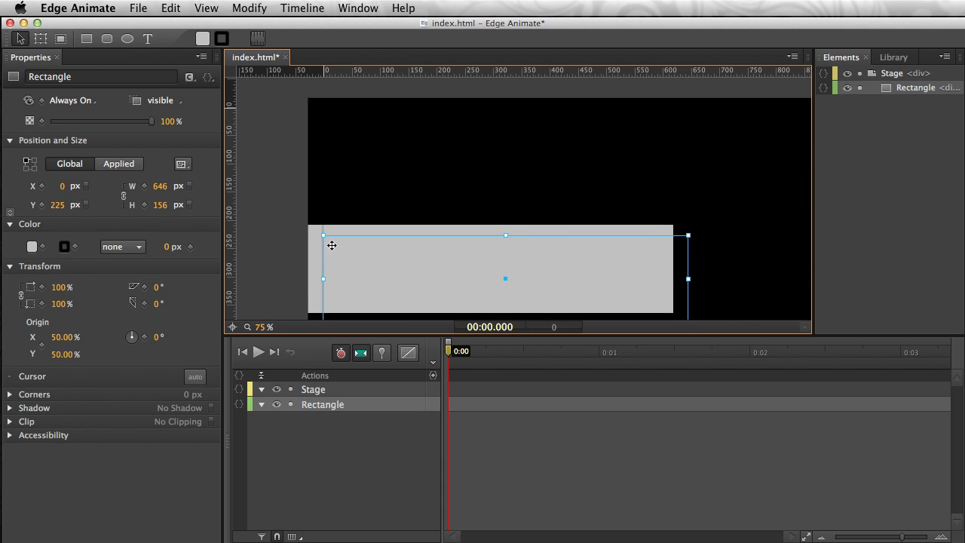
scroll(293, 215, "down", 3)
left_click_drag(358, 207, 355, 245)
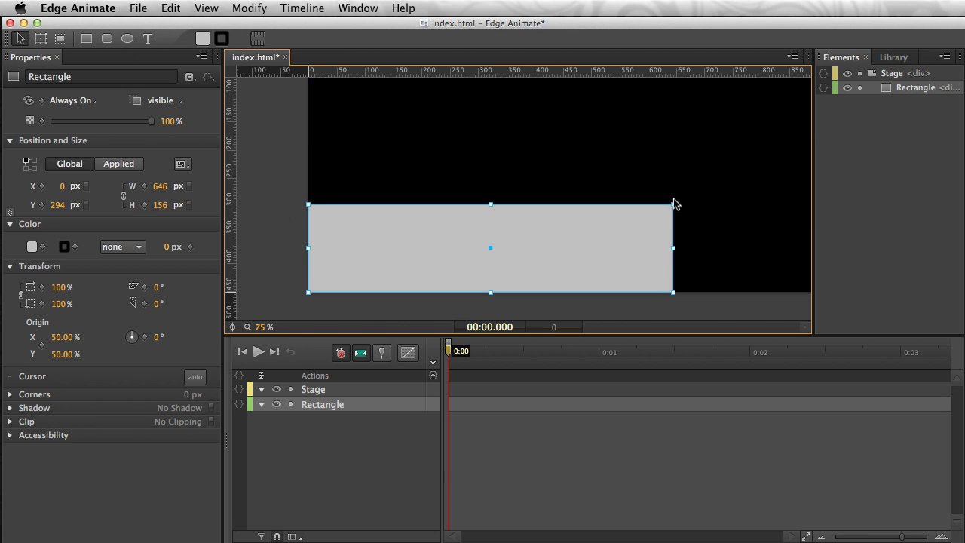
left_click(849, 87)
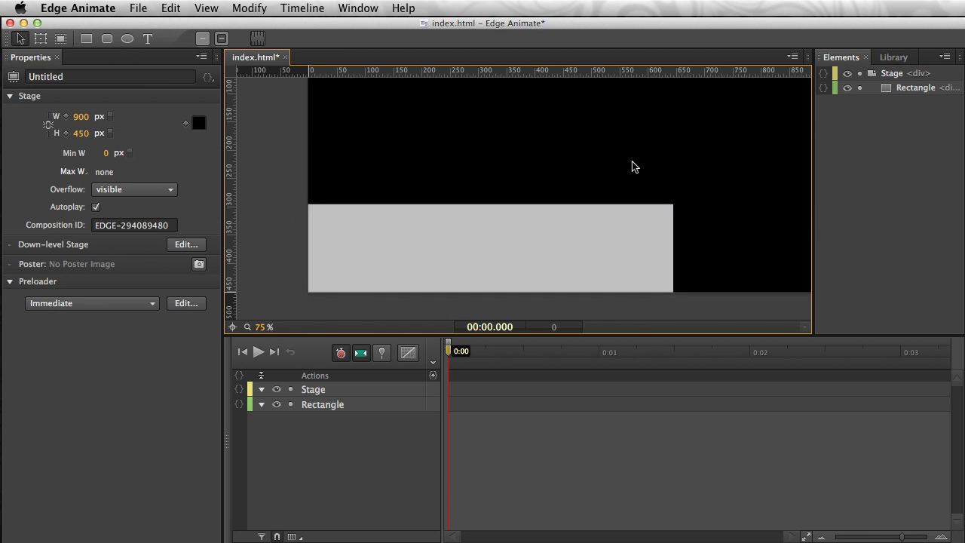
scroll(656, 176, "right", 3)
left_click(558, 262)
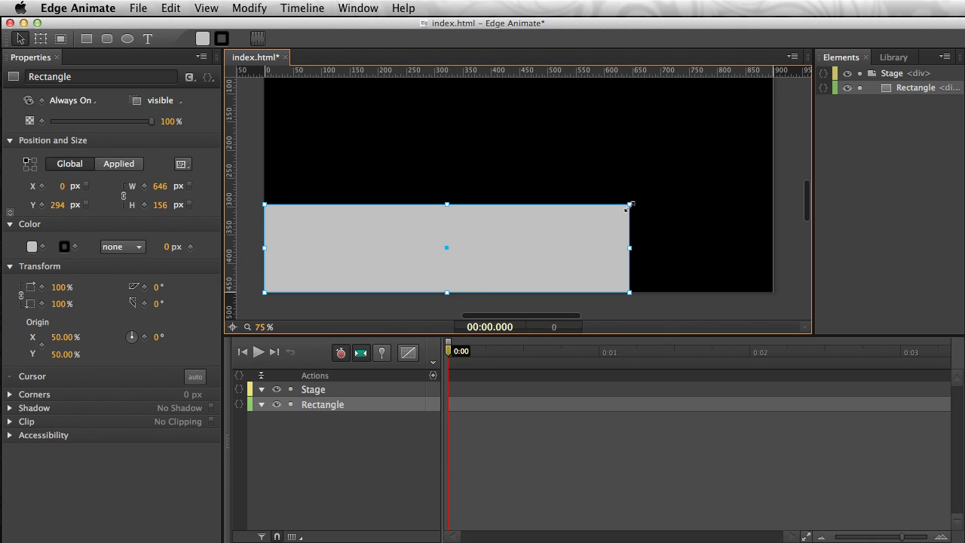
left_click_drag(629, 205, 771, 165)
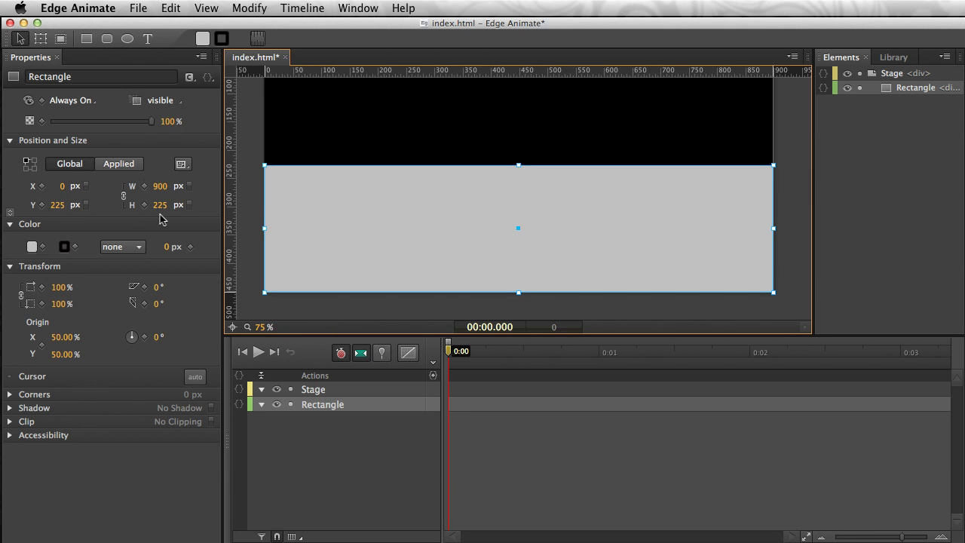
Step: Fill the rectangle with grey #8d8d8d
left_click(31, 249)
left_click_drag(85, 300, 71, 316)
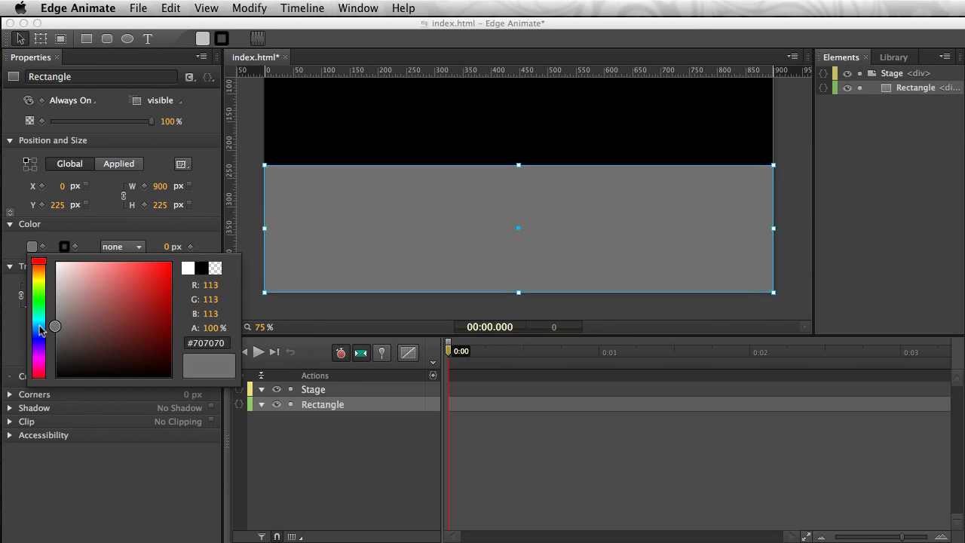
left_click_drag(40, 330, 41, 313)
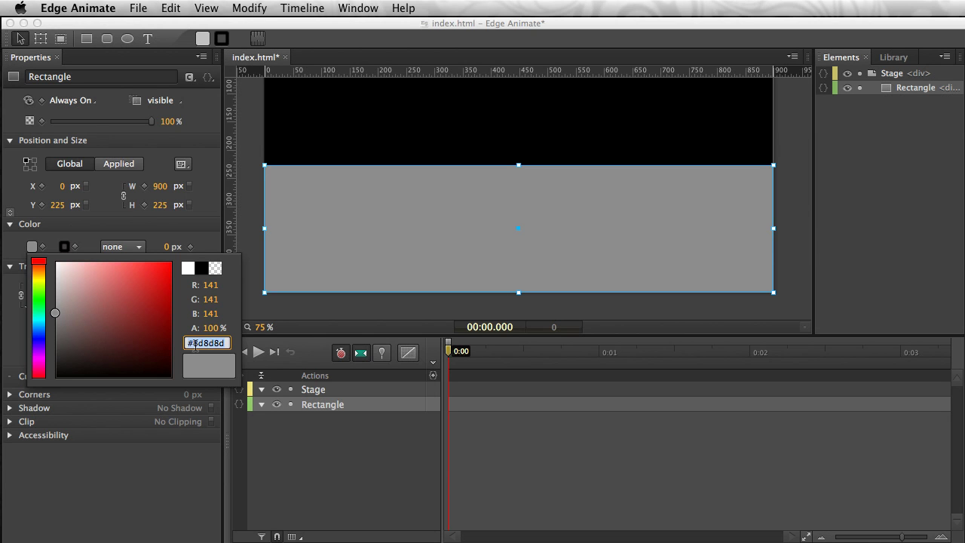
left_click(248, 151)
left_click(259, 141)
left_click(347, 199)
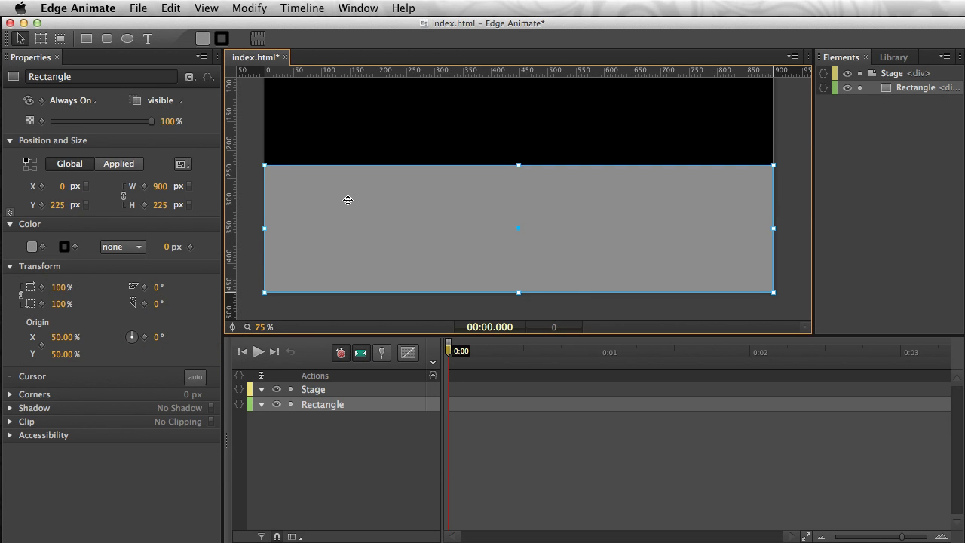
scroll(348, 200, "up", 3)
left_click(273, 175)
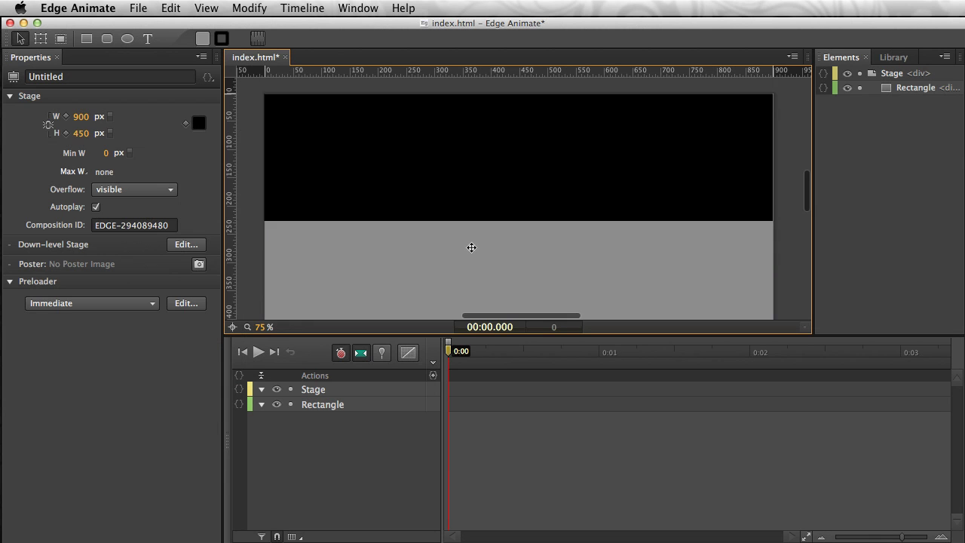
scroll(471, 246, "down", 4)
scroll(291, 135, "up", 2)
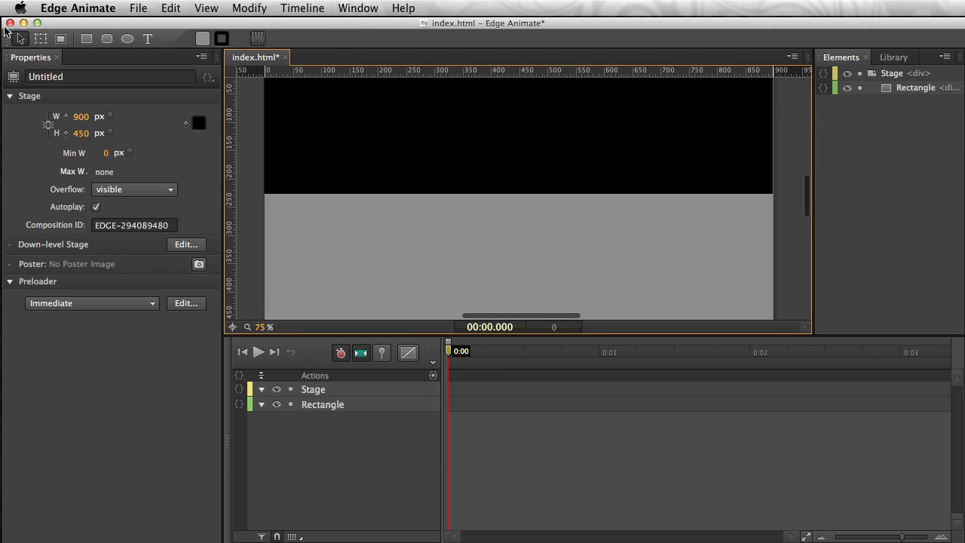
Step: Draw a 39 px square, fill it #ff0000 red, and place it at X 820, Y 338
key("m")
left_click_drag(705, 248, 728, 272)
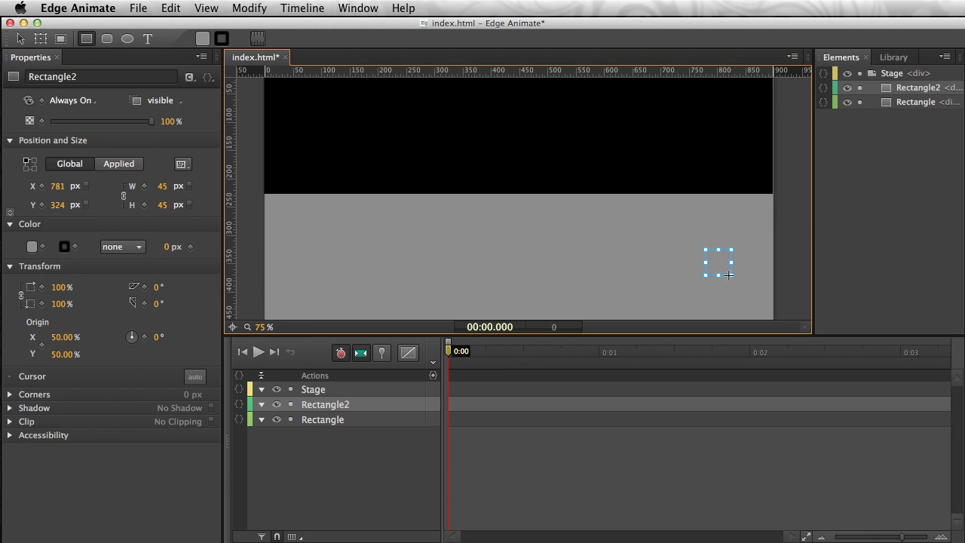
key("v")
left_click(32, 246)
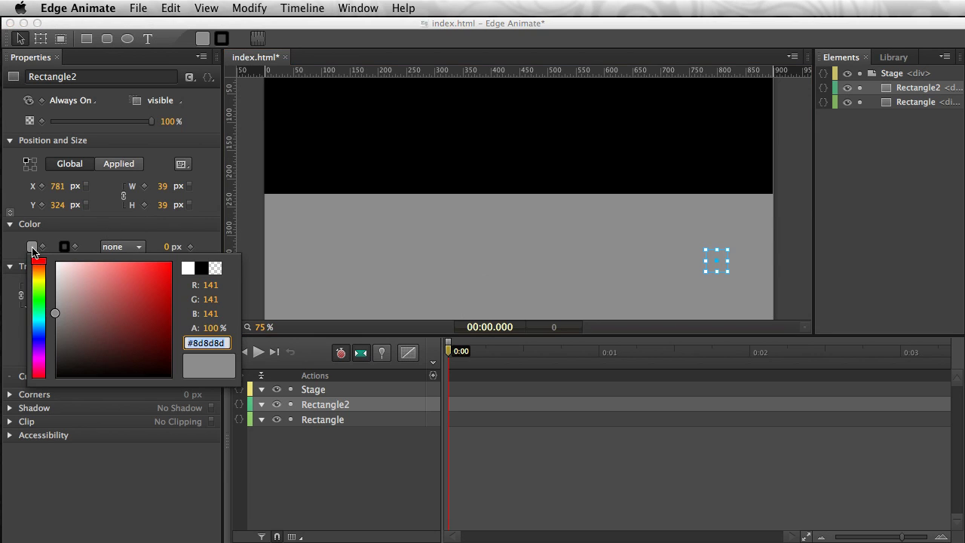
left_click_drag(61, 283, 172, 261)
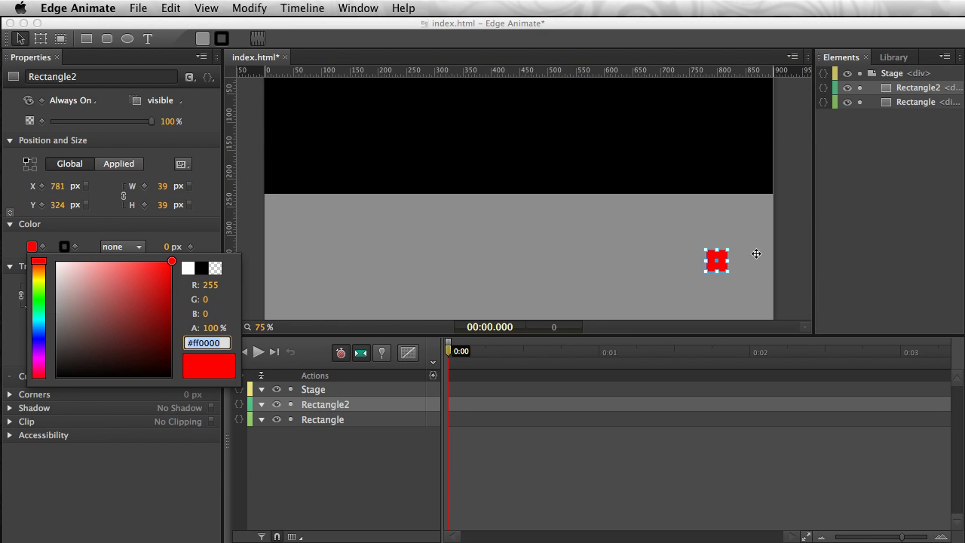
left_click(717, 261)
left_click_drag(710, 256, 730, 265)
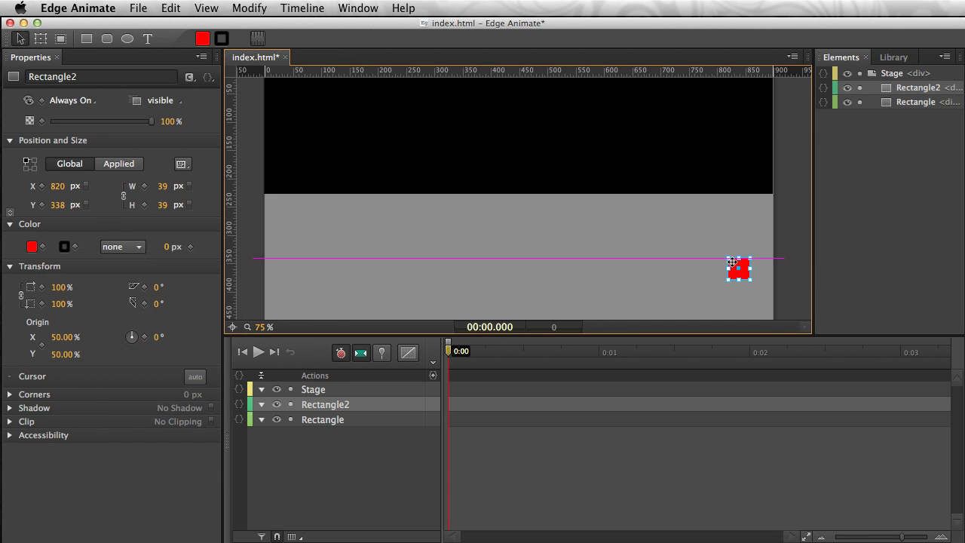
left_click(270, 139)
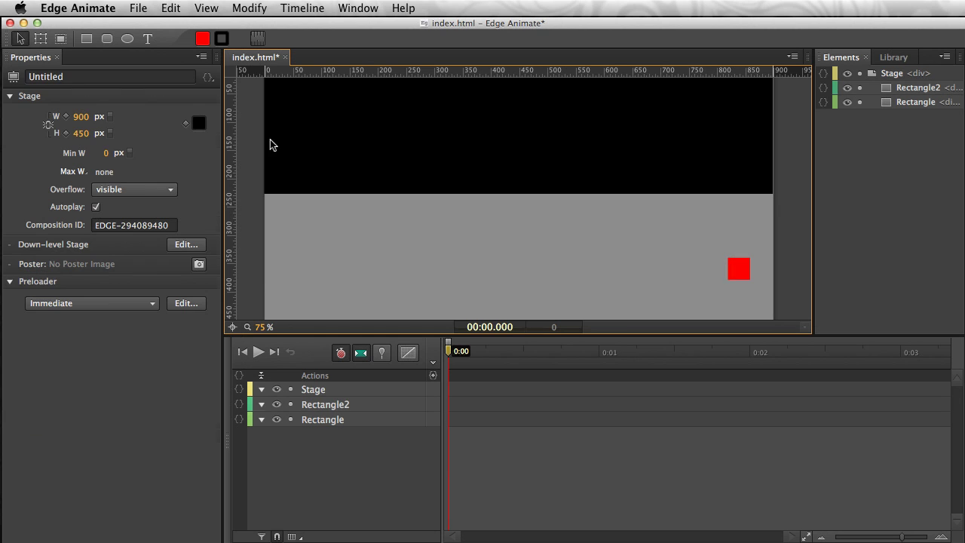
Step: Add a text box with the pasted quote "If you can't explain it simply…" and shift it right
left_click(147, 39)
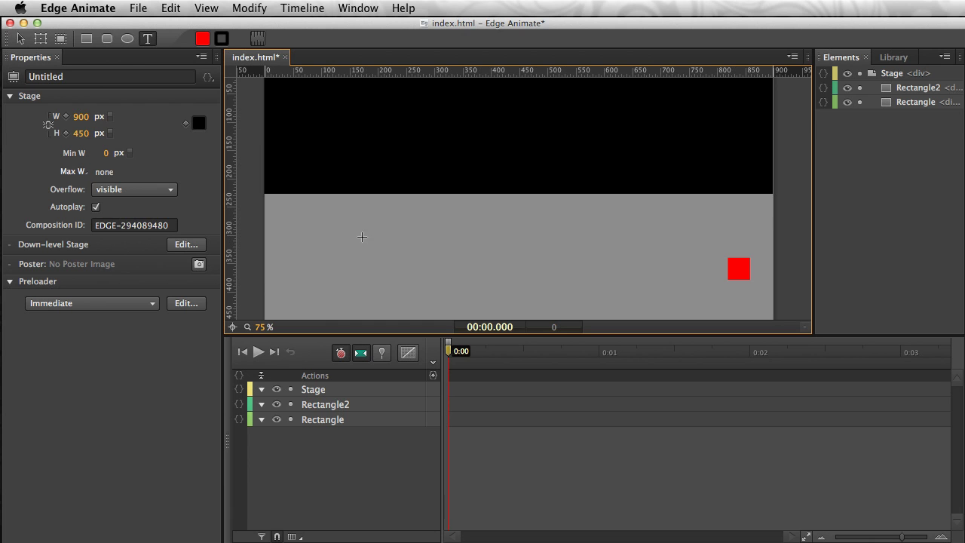
mouse_move(409, 239)
left_mouse_down()
mouse_move(594, 263)
mouse_move(666, 289)
mouse_move(619, 288)
left_mouse_up()
type("qq")
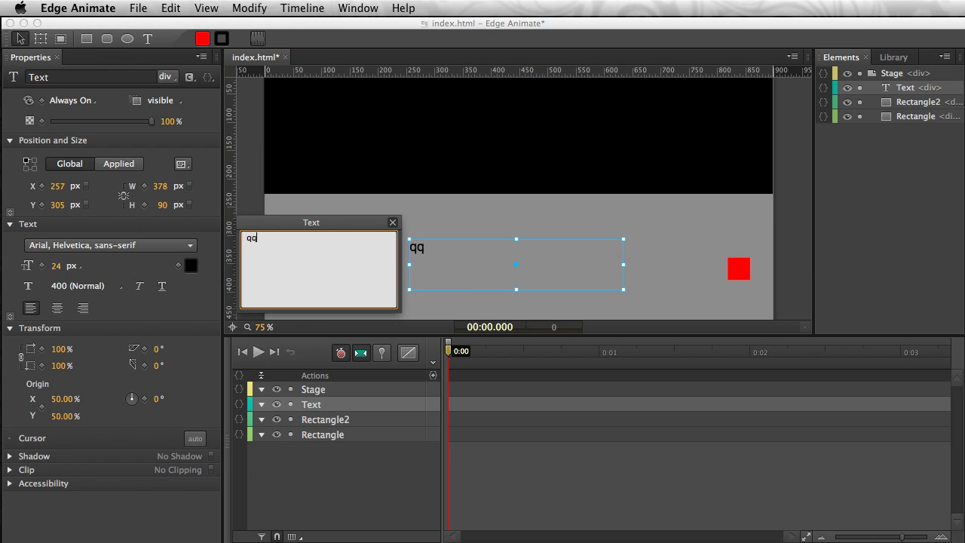
type("uo")
key("BackSpace")
key("BackSpace")
key("BackSpace")
key("BackSpace")
type("\"If you can't explain it simply, you don't understand it well enough.\"")
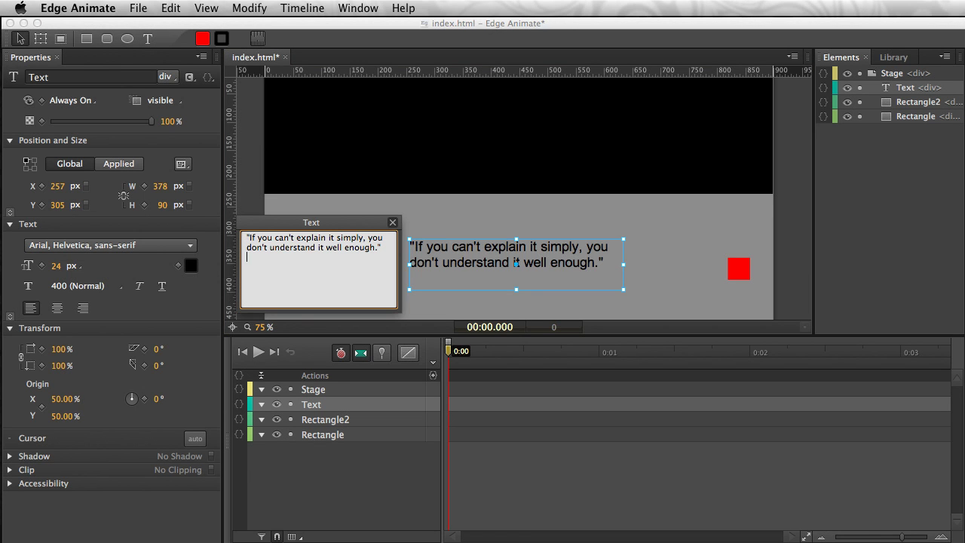
left_click(392, 224)
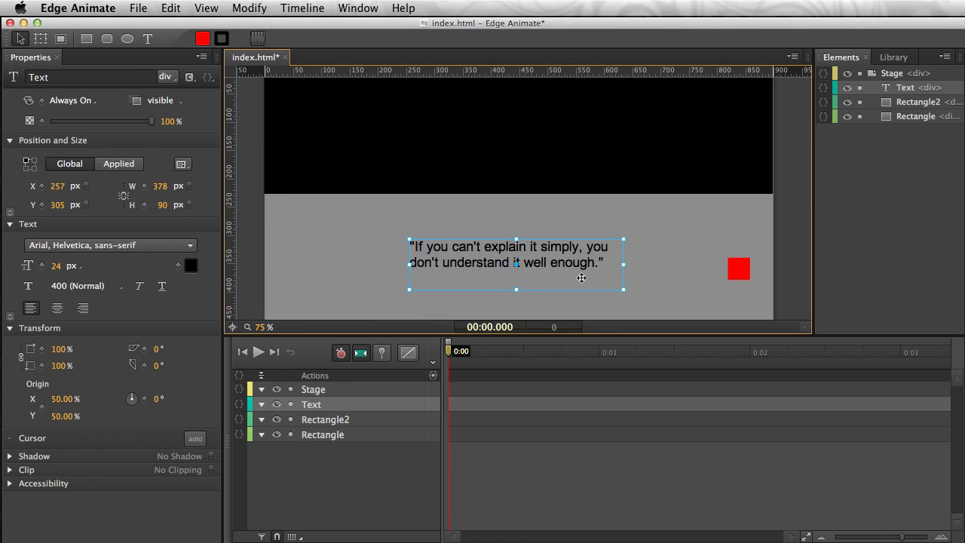
left_click_drag(516, 263, 595, 260)
Step: Make the quote text white
left_click(191, 268)
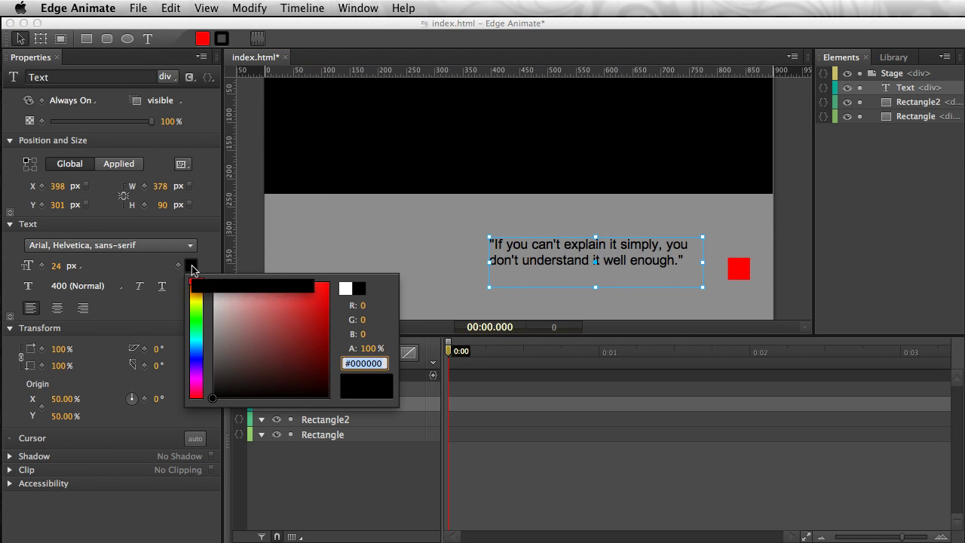
left_click_drag(273, 312, 206, 266)
left_click(511, 246)
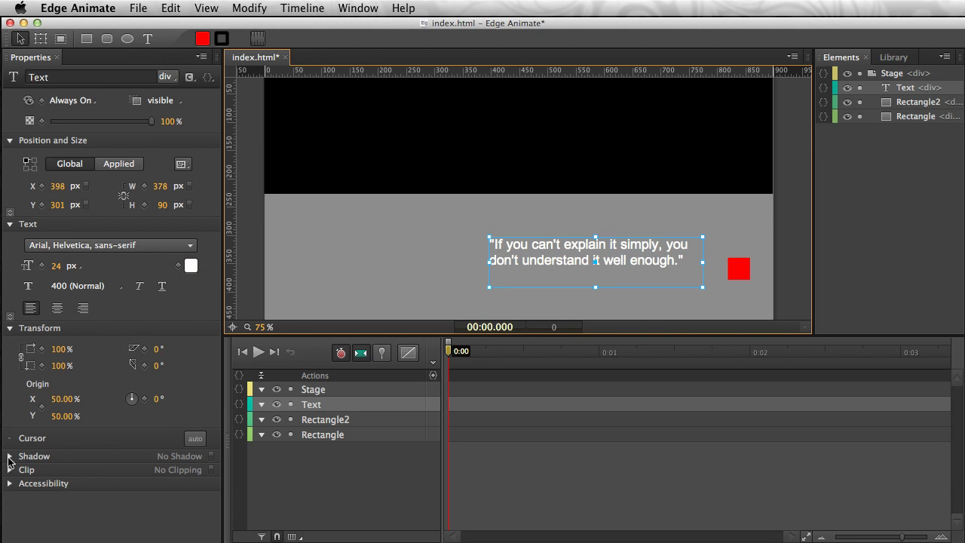
Step: Give the quote a black drop shadow with 3 px offsets and 20 px blur
left_click(9, 457)
scroll(129, 447, "down", 1)
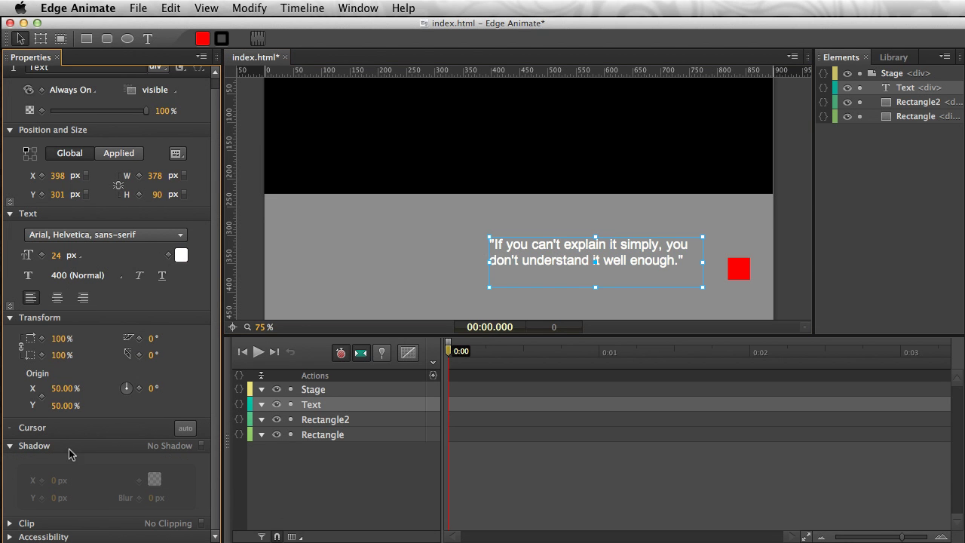
left_click(202, 445)
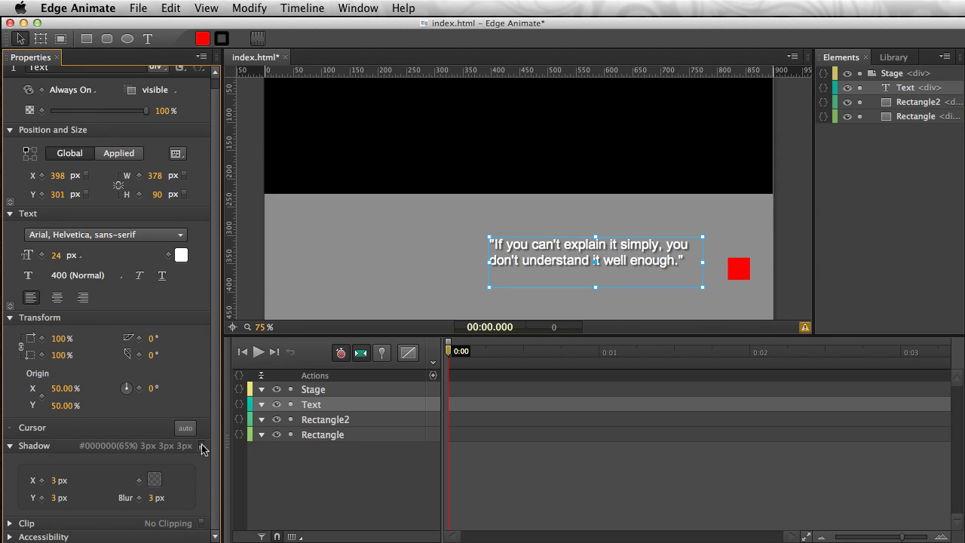
left_click(153, 480)
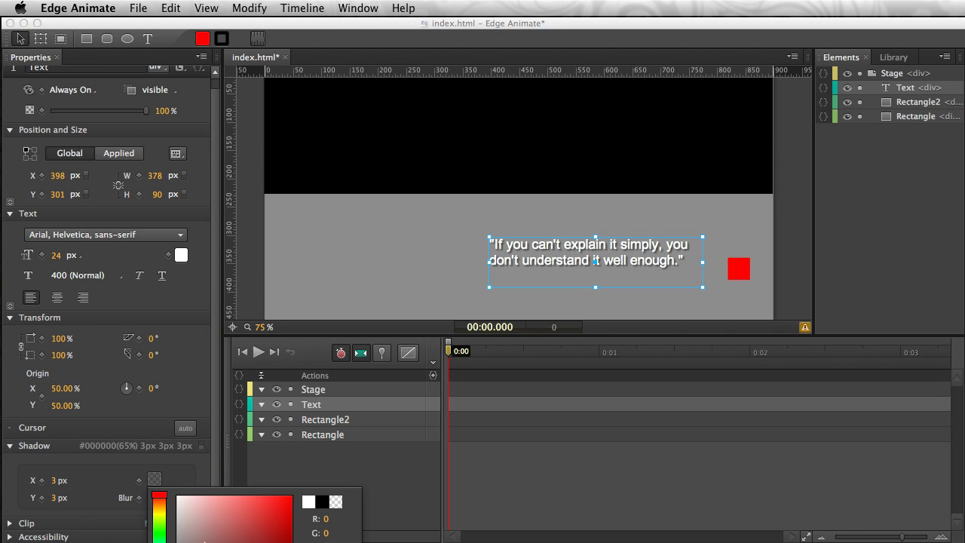
left_click(101, 486)
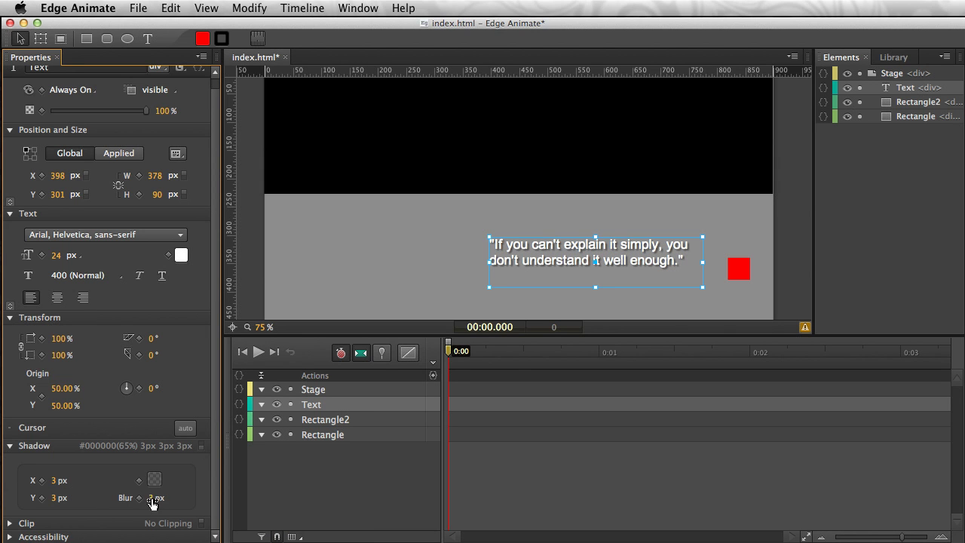
left_click_drag(157, 497, 161, 498)
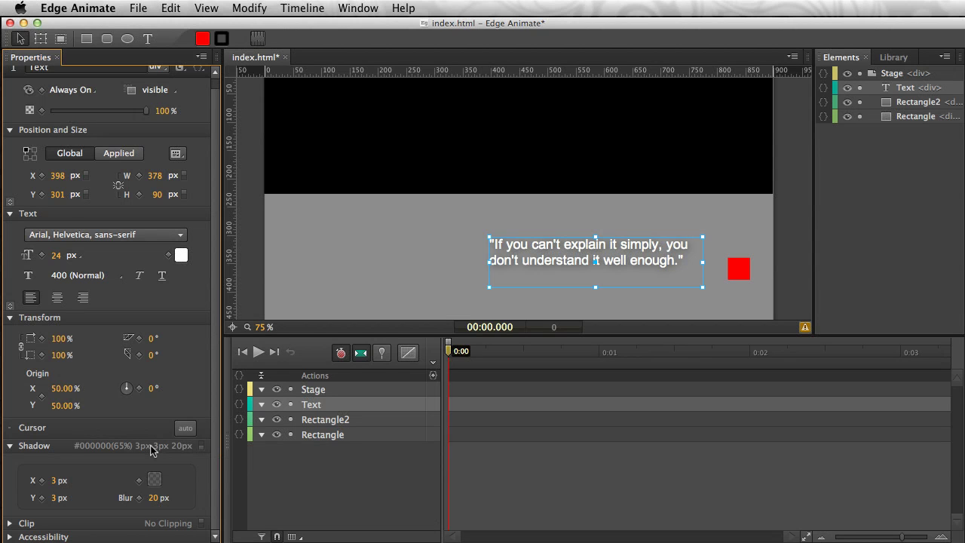
Step: Nudge the quote text box slightly down and to the right
left_click(418, 263)
left_click(549, 246)
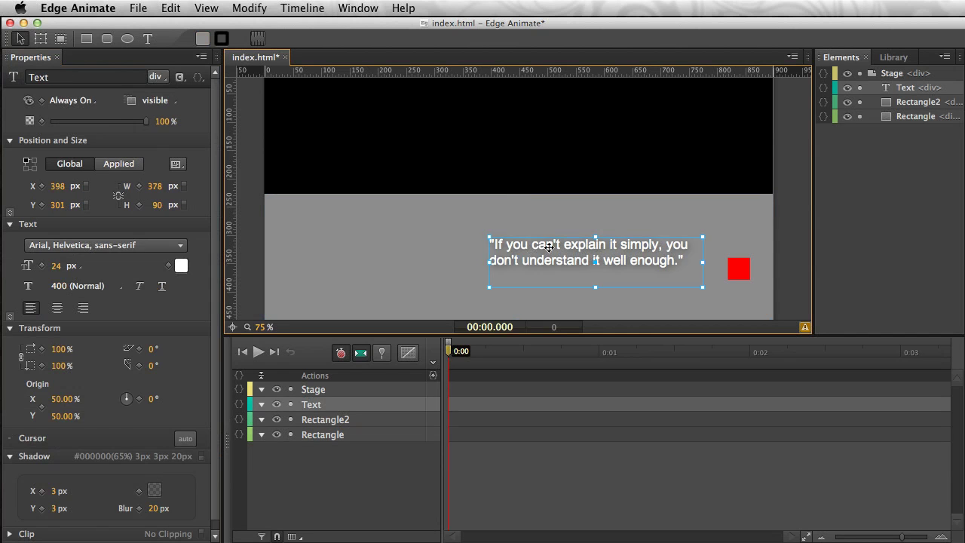
left_click_drag(549, 247, 551, 251)
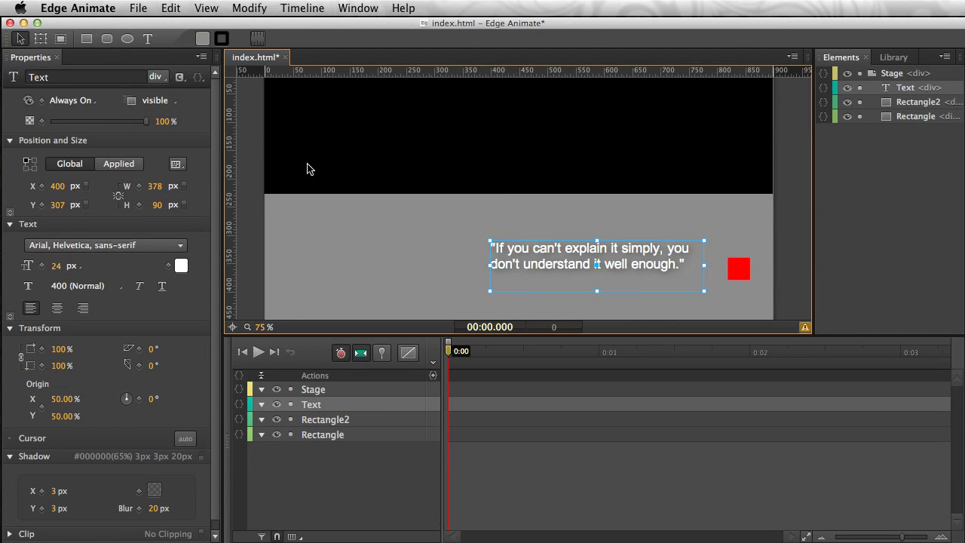
left_click(267, 150)
left_click(532, 256)
left_click(422, 204)
Step: Add the text "Albert Einstein" in the black upper area of the stage
left_click(148, 38)
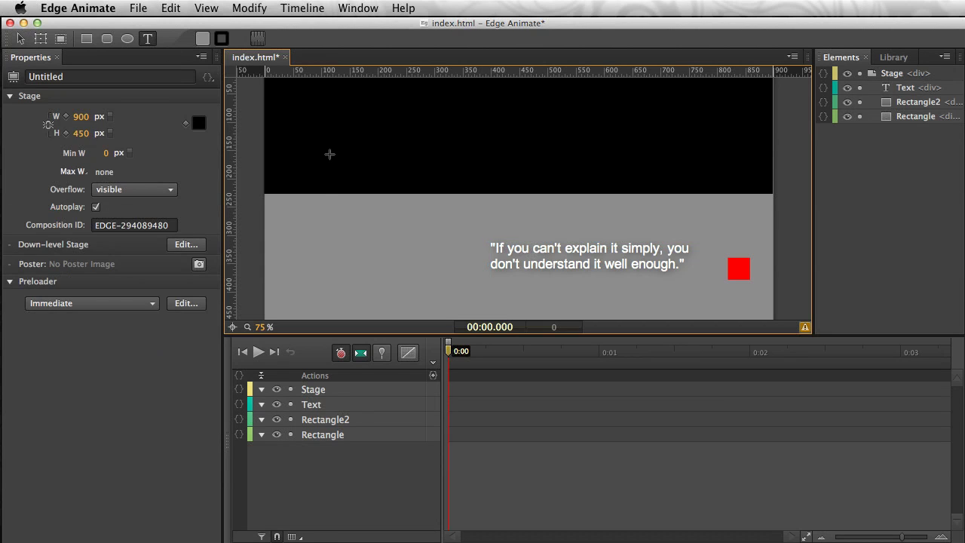
left_click(336, 153)
type("Alb")
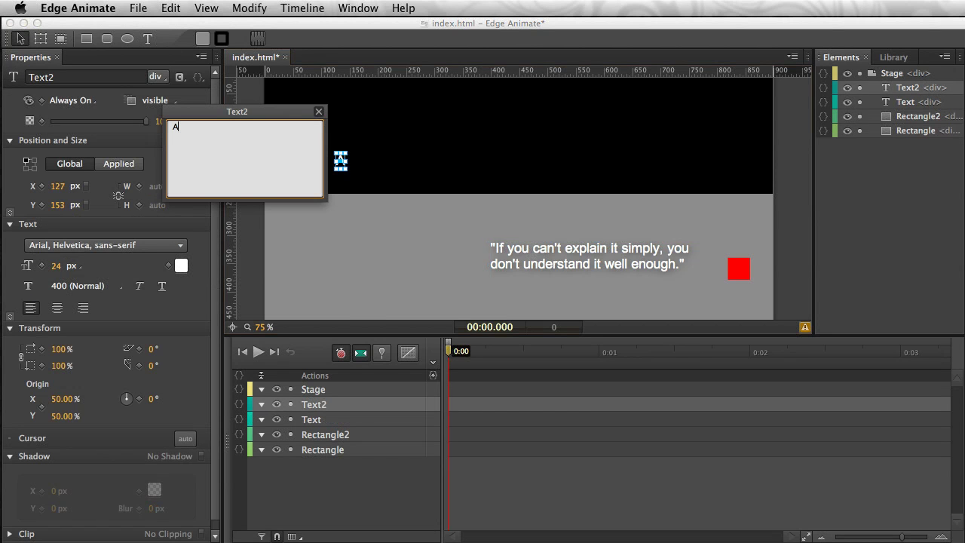
key("BackSpace")
type("b")
key("BackSpace")
key("BackSpace")
type("lbert Einsti")
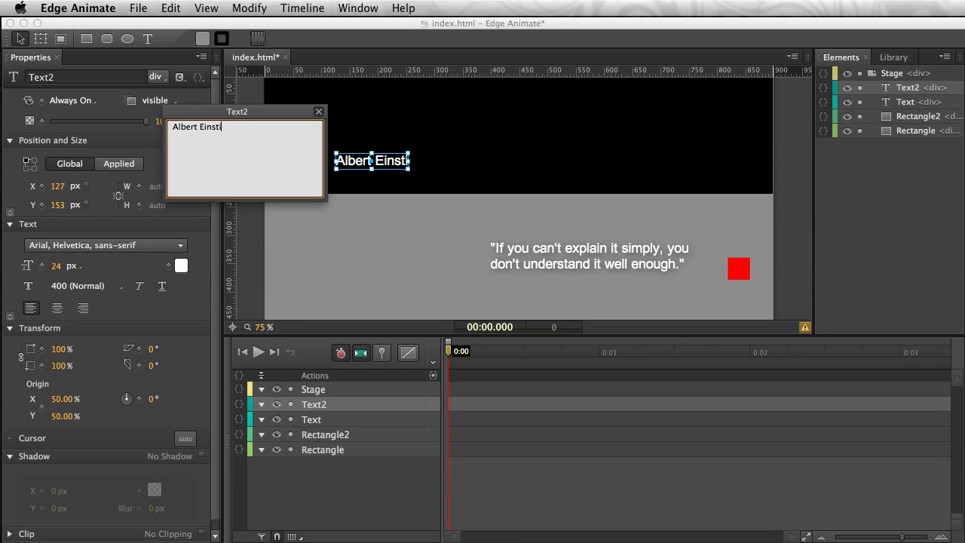
key("BackSpace")
type("ein")
left_click(380, 163)
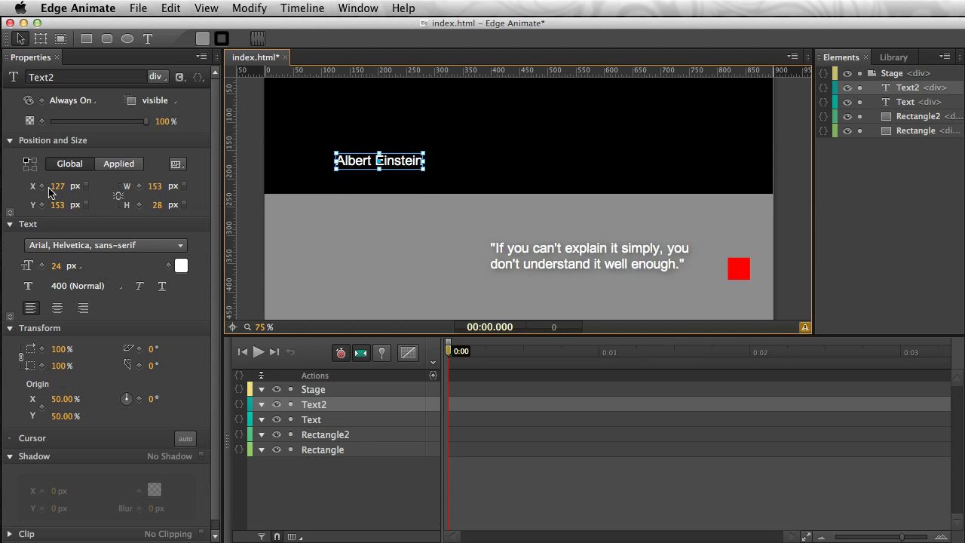
Step: Enlarge the title font to 93 px and nudge it up slightly
left_click_drag(56, 266, 109, 267)
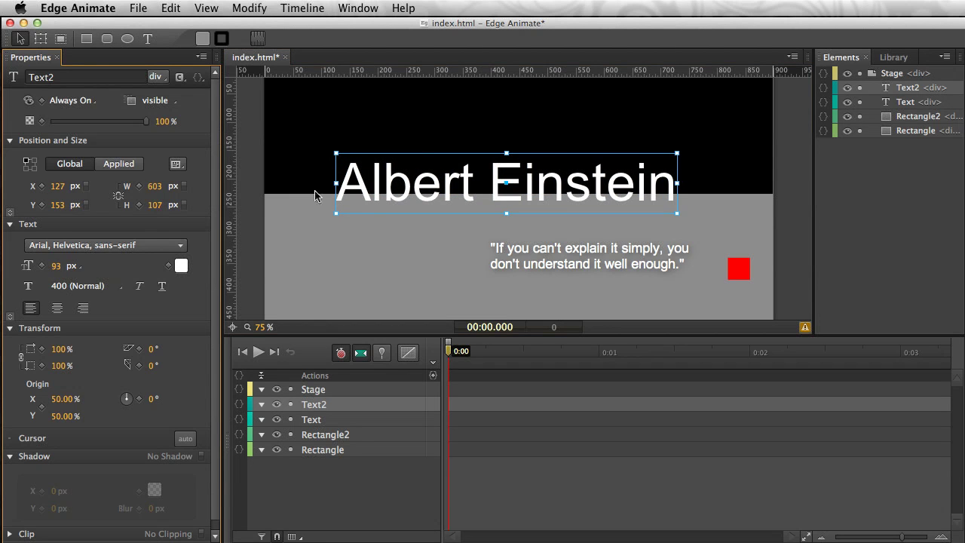
left_click_drag(353, 186, 353, 177)
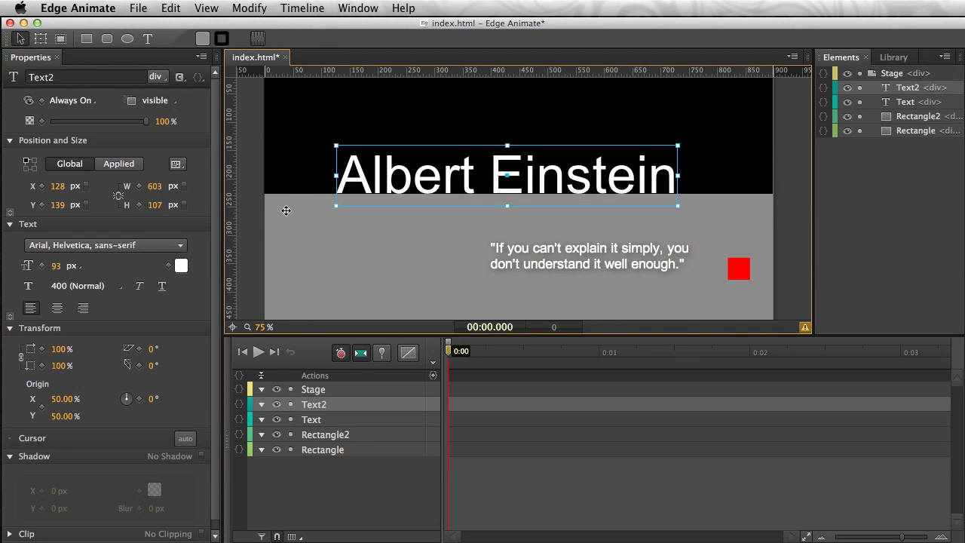
double_click(373, 177)
left_click(174, 276)
Step: Set the title's text colour to grey #999999
left_click(181, 266)
type("999999")
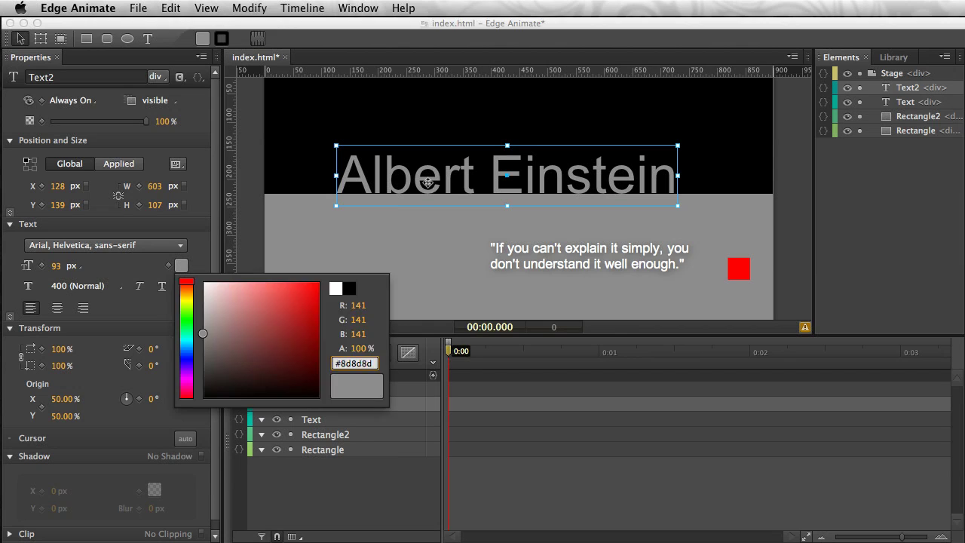
left_click(426, 182)
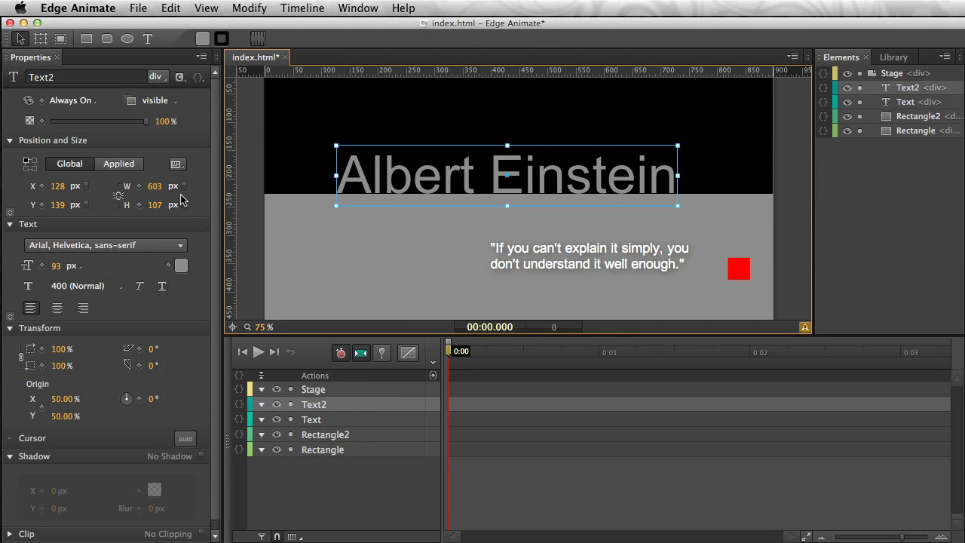
left_click(181, 247)
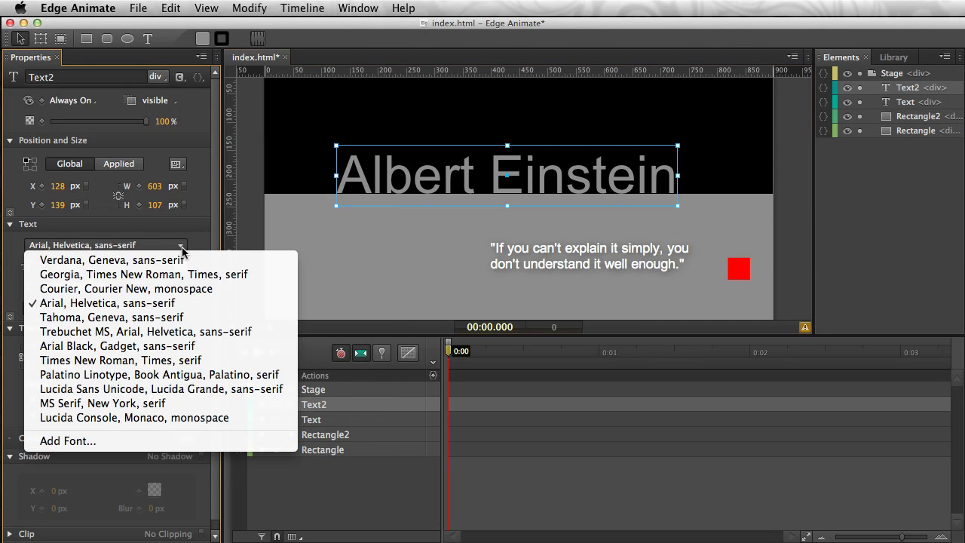
Step: Choose Add Font… for the title and move the Add Web Font dialog to the stage centre
left_click(74, 443)
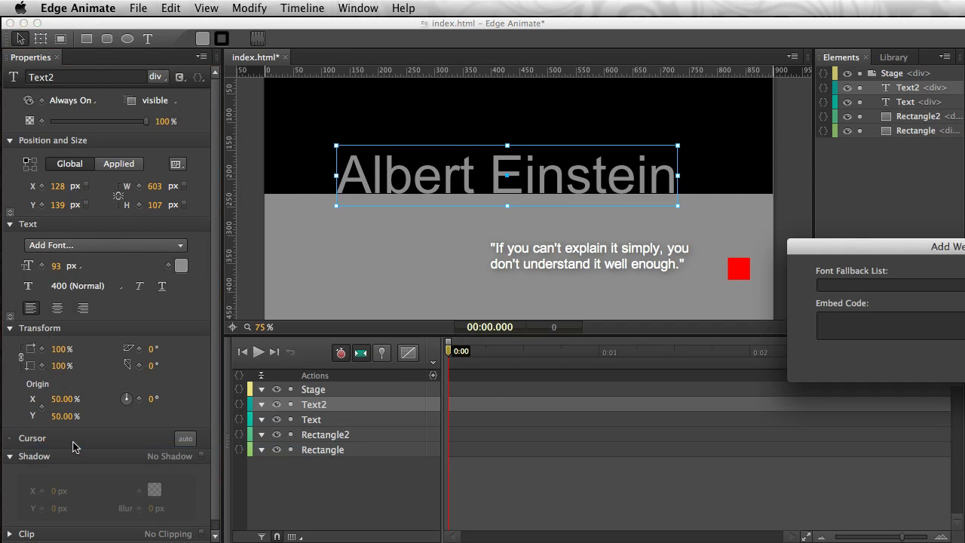
left_click_drag(857, 255, 382, 209)
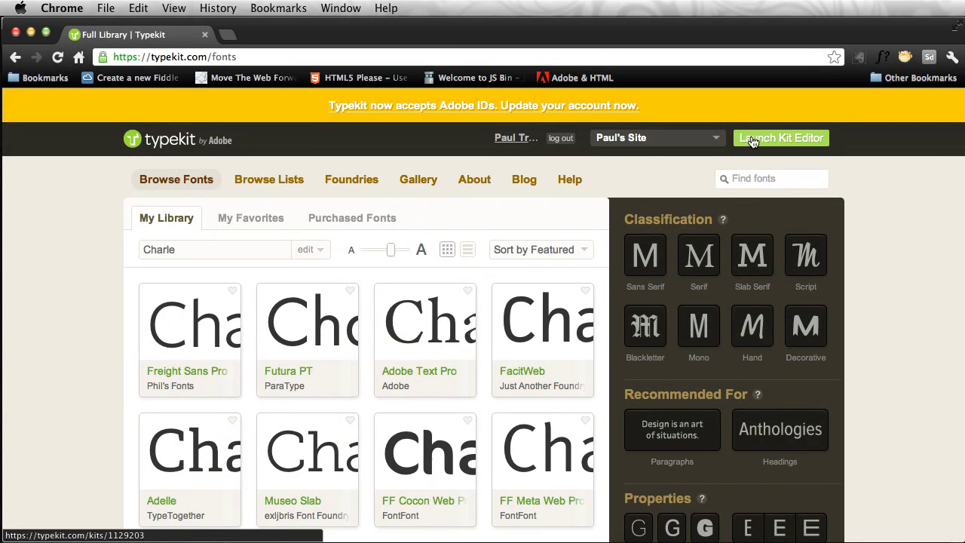
Step: Filter Typekit's fonts to Hand classification and heavy weight, leaving Daniel and Blambot FX Pro
left_click(699, 264)
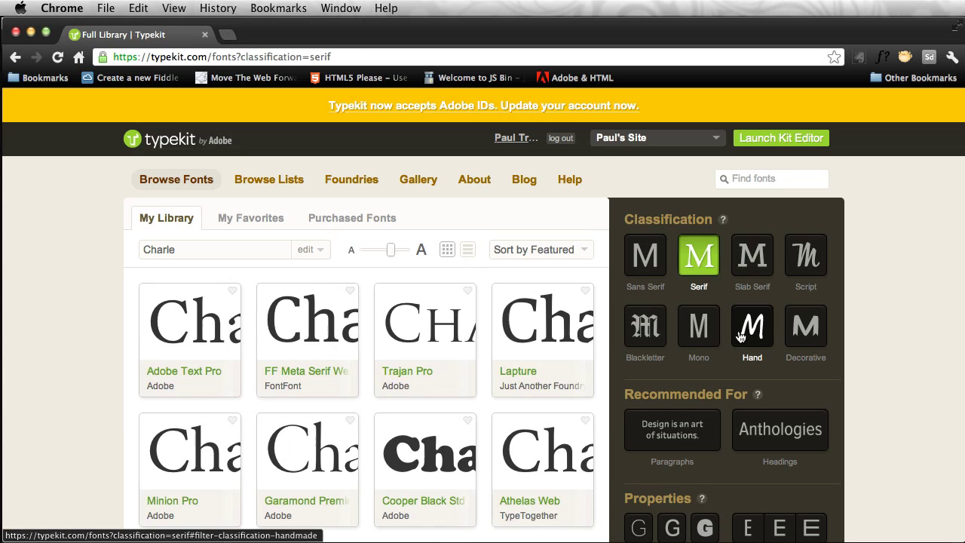
left_click(745, 337)
scroll(621, 475, "down", 2)
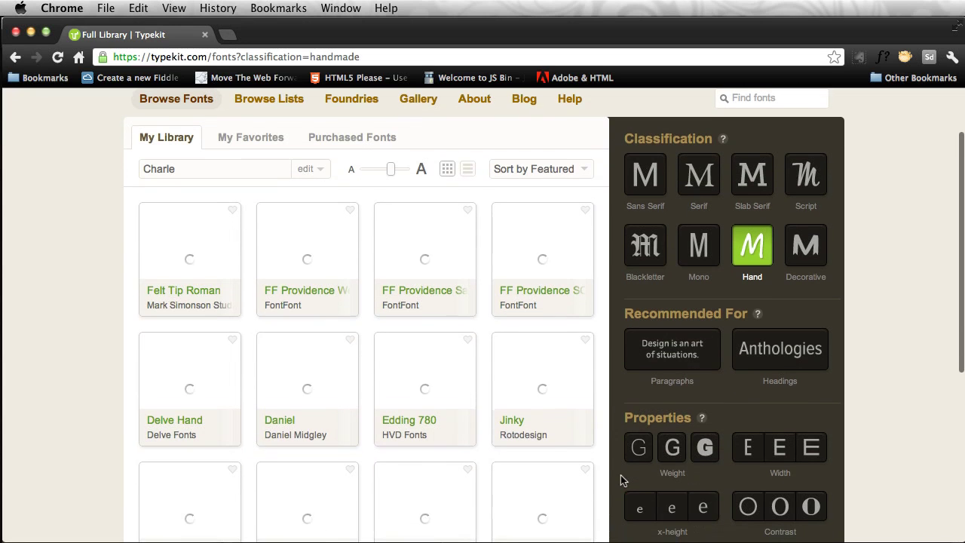
left_click(706, 450)
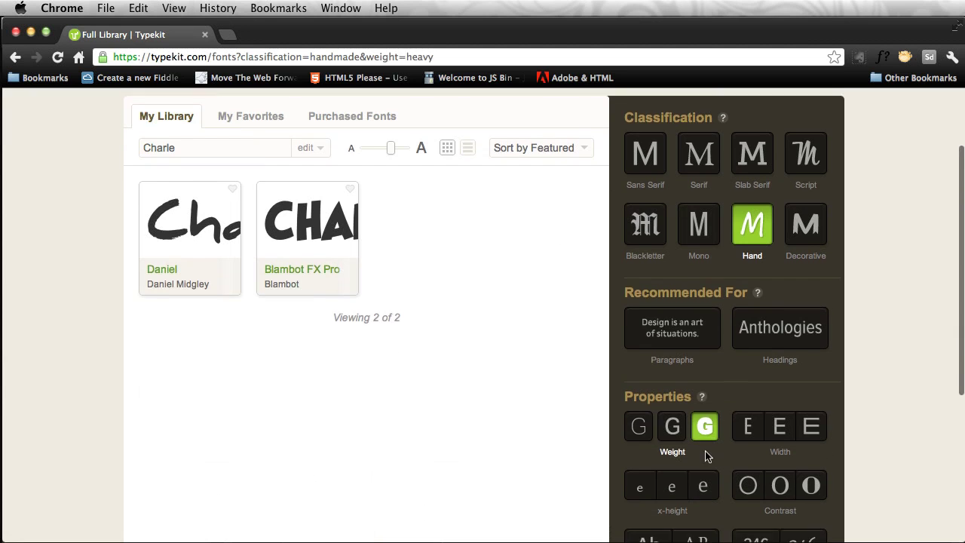
scroll(705, 452, "up", 3)
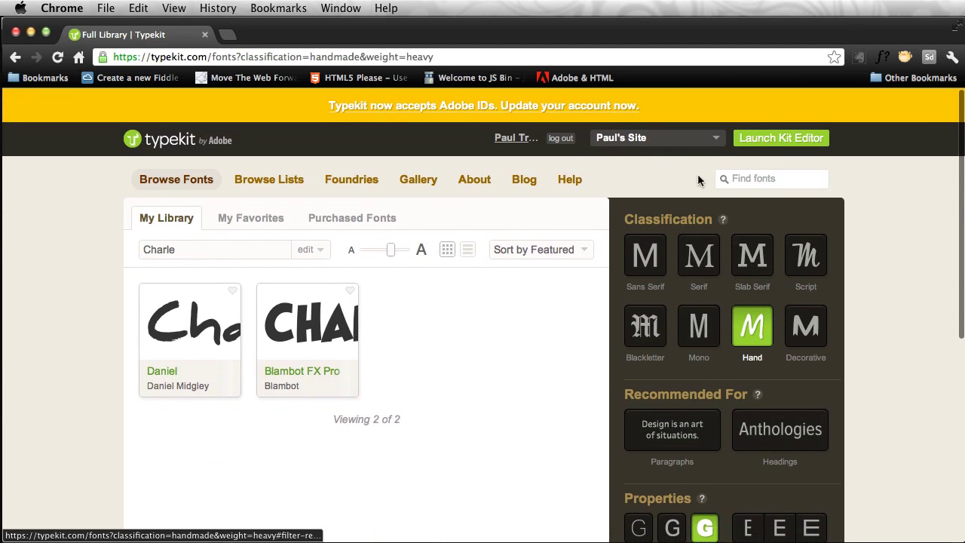
Step: Open the Typekit kit editor, reposition and enlarge its window, and select the Kegger US font
left_click(764, 140)
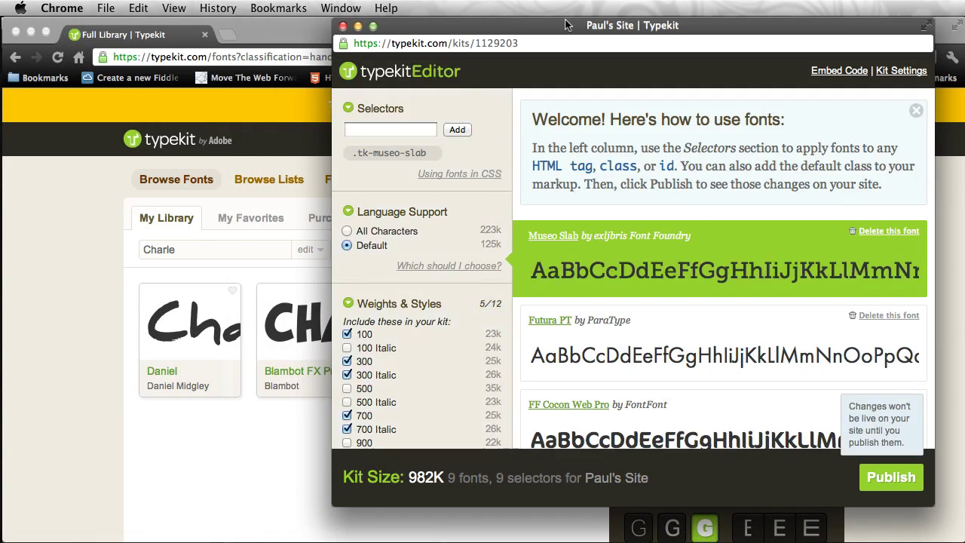
mouse_move(160, 392)
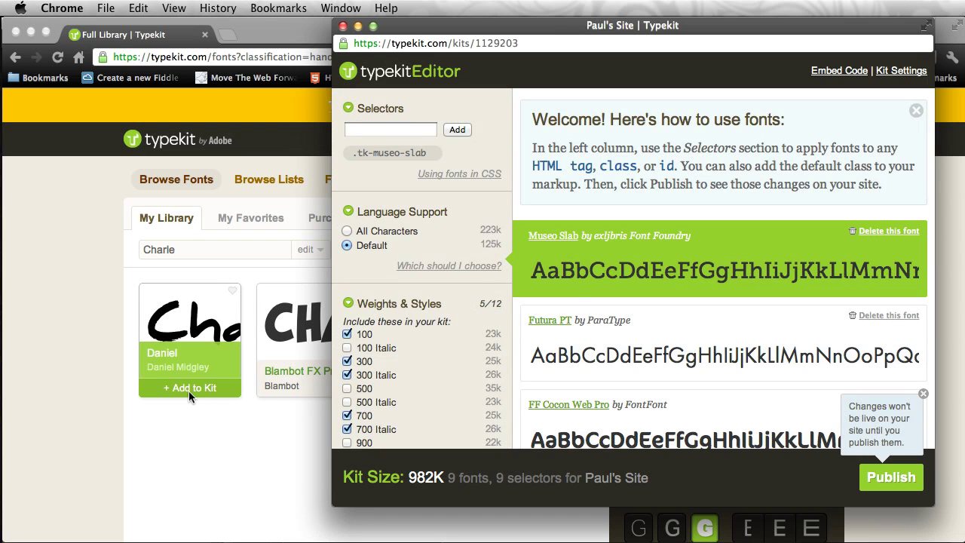
scroll(551, 168, "down", 6)
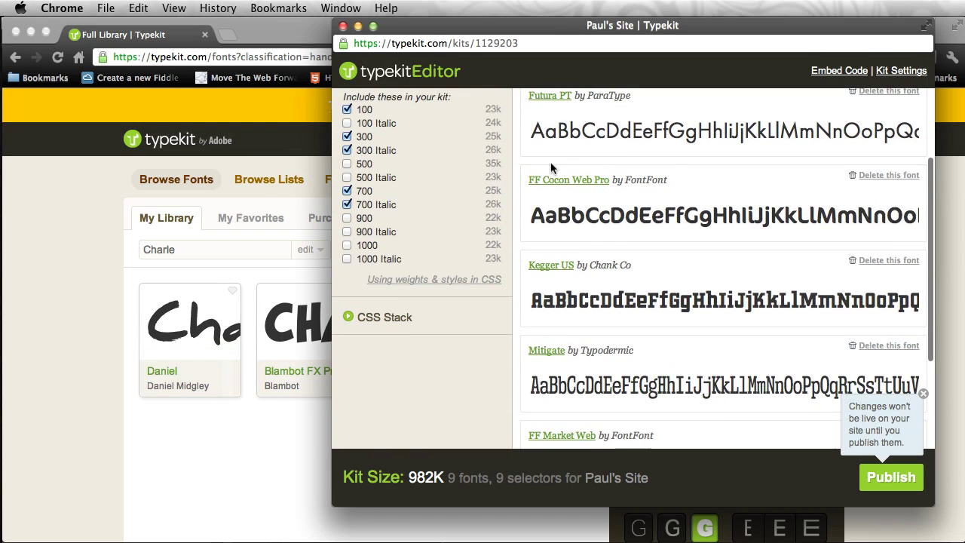
left_click_drag(433, 23, 106, 7)
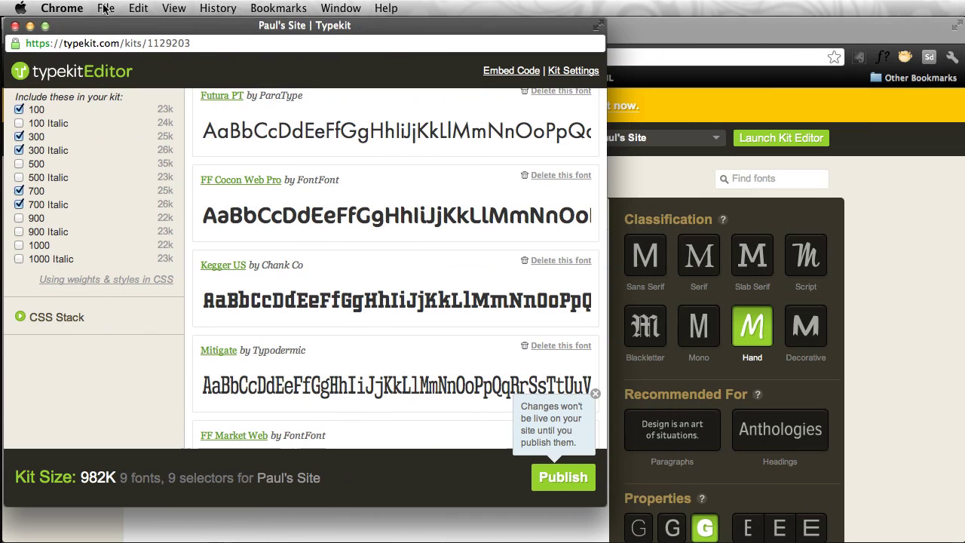
left_click_drag(604, 506, 964, 542)
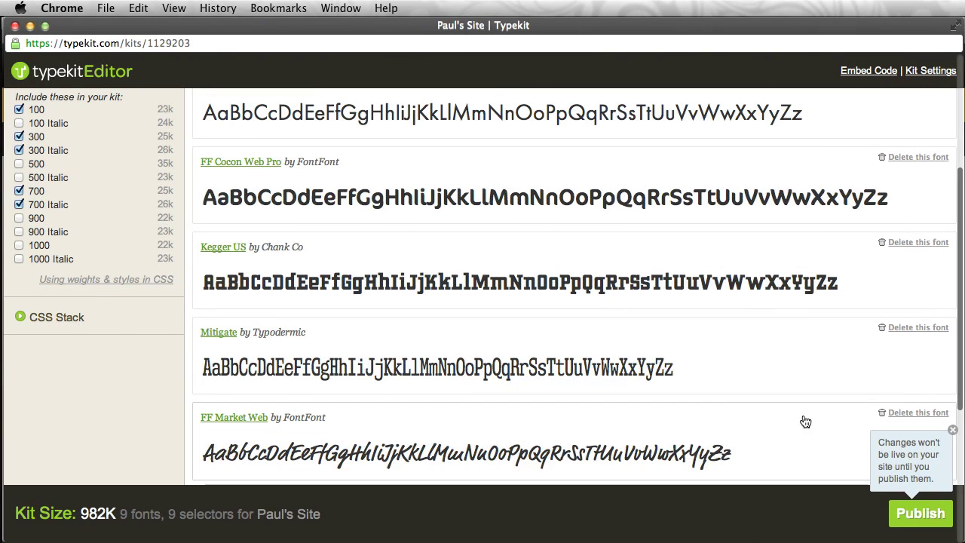
scroll(757, 395, "down", 3)
scroll(757, 396, "down", 9)
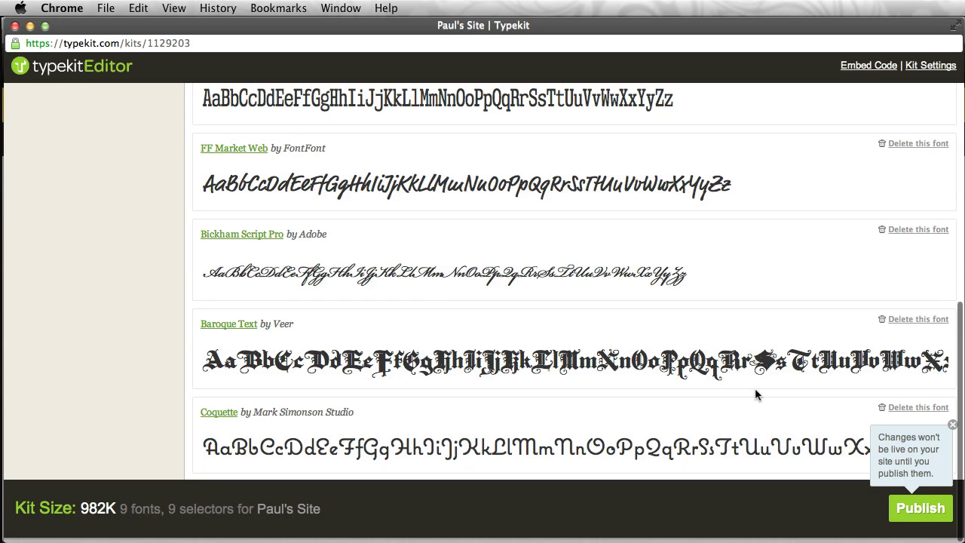
scroll(756, 393, "up", 12)
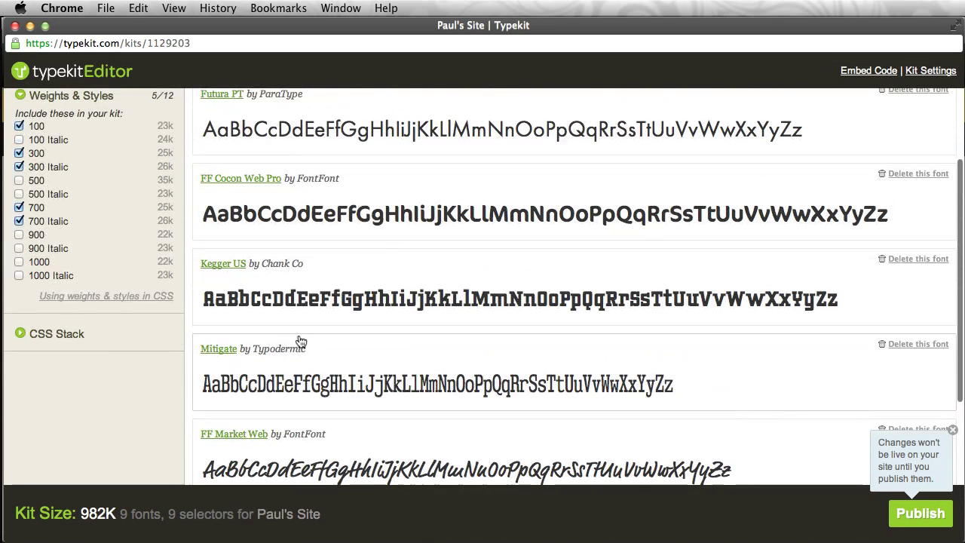
left_click(306, 303)
scroll(313, 313, "up", 4)
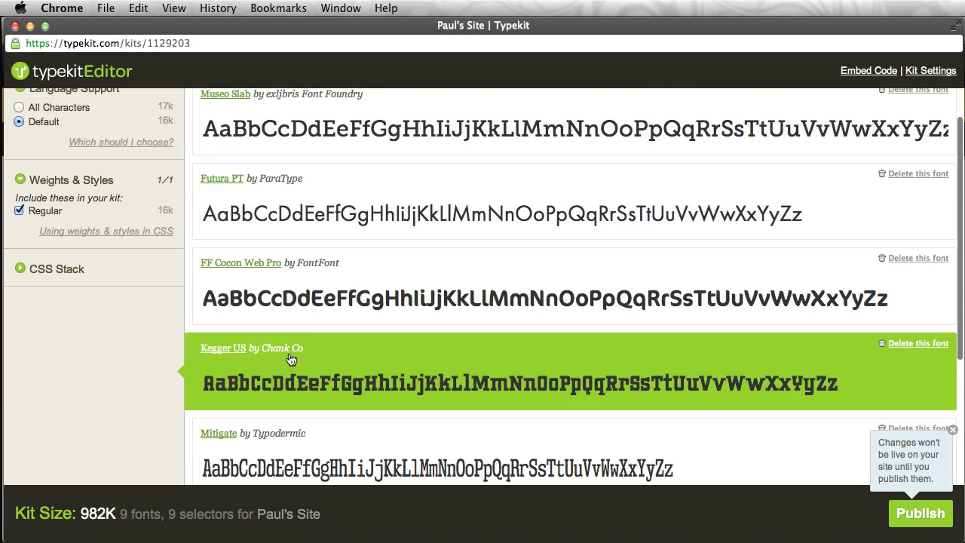
Step: Show the kit's JavaScript embed code, select all of it, and move the window aside
left_click(848, 73)
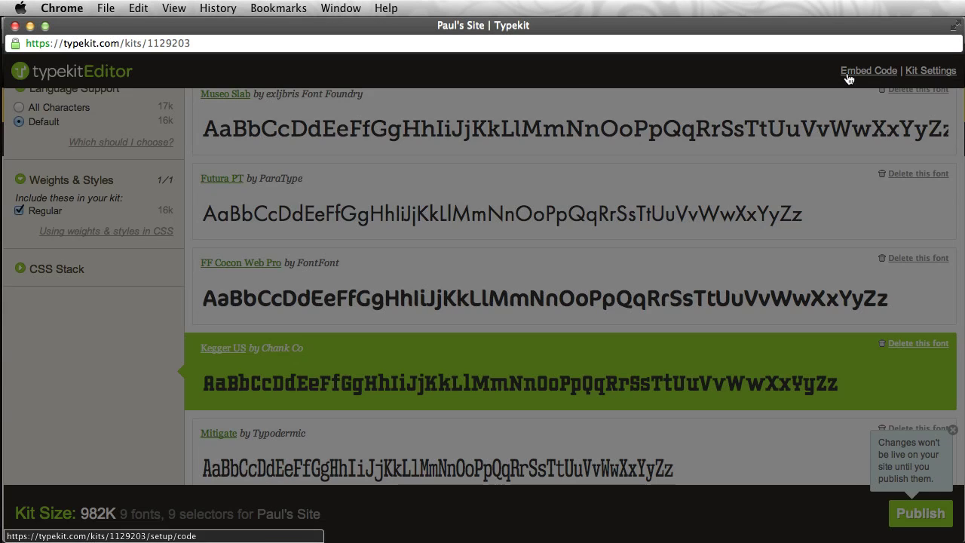
left_click(561, 224)
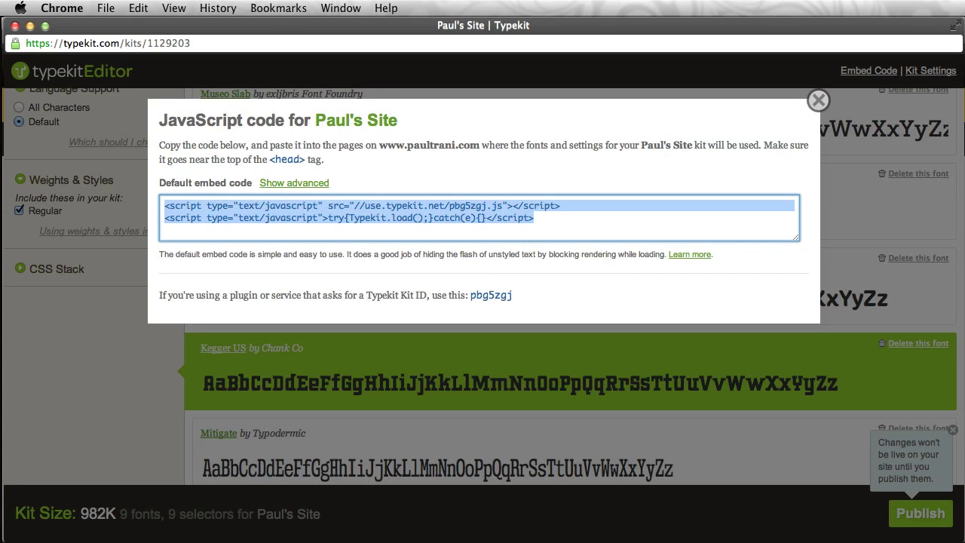
left_click_drag(104, 33, 871, 10)
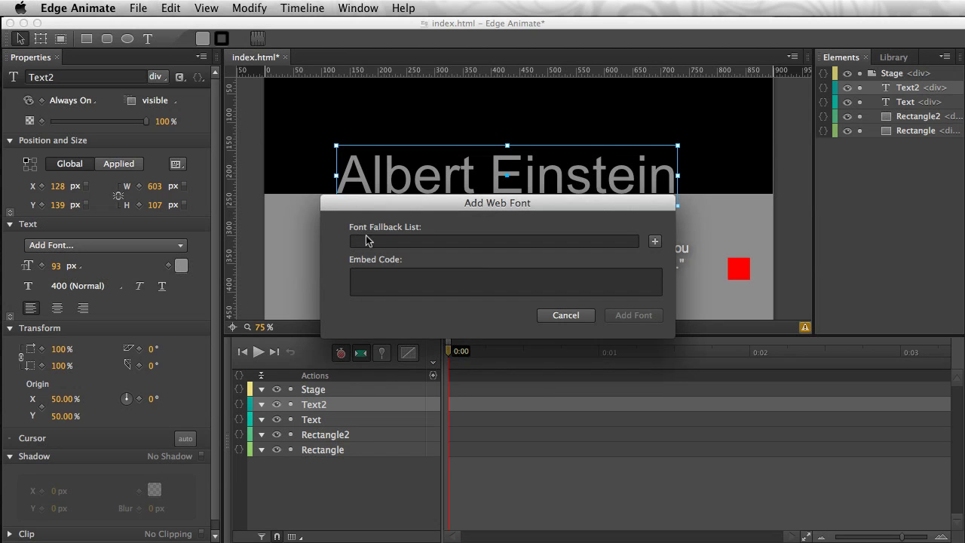
Step: Paste the Typekit script into the Embed Code box and move to the Font Fallback List field
left_click(377, 273)
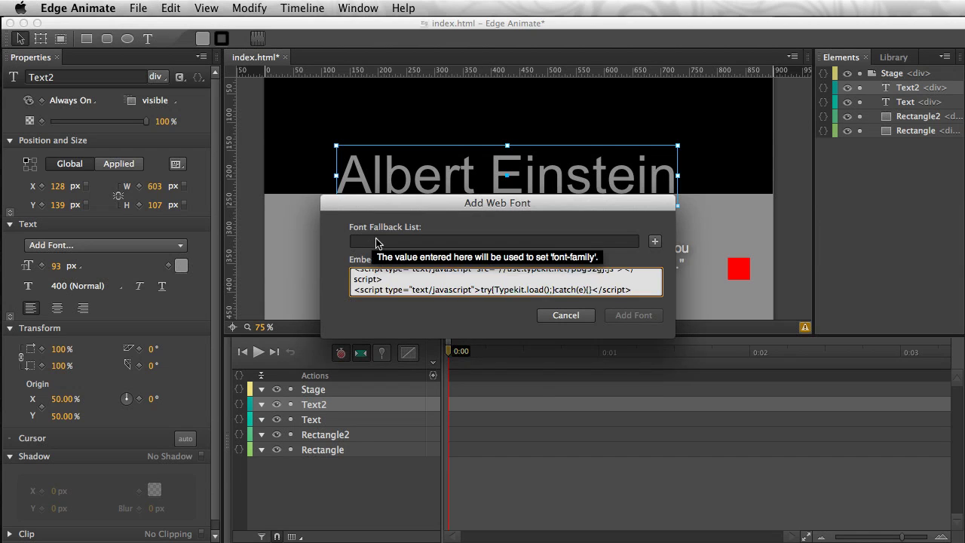
left_click(378, 242)
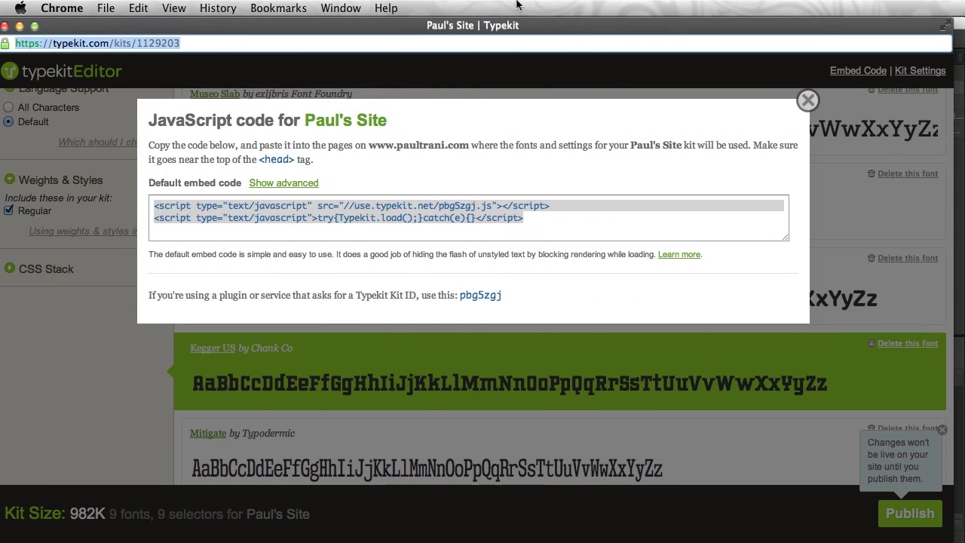
Step: Copy the "kegger-us",serif font-family value from Typekit's 'Using fonts in CSS' help
left_click(863, 102)
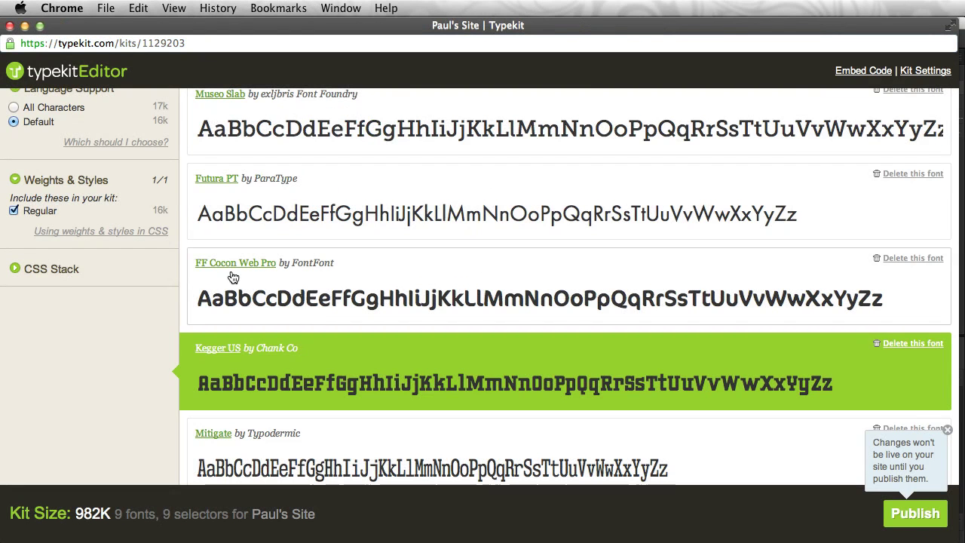
scroll(64, 199, "up", 3)
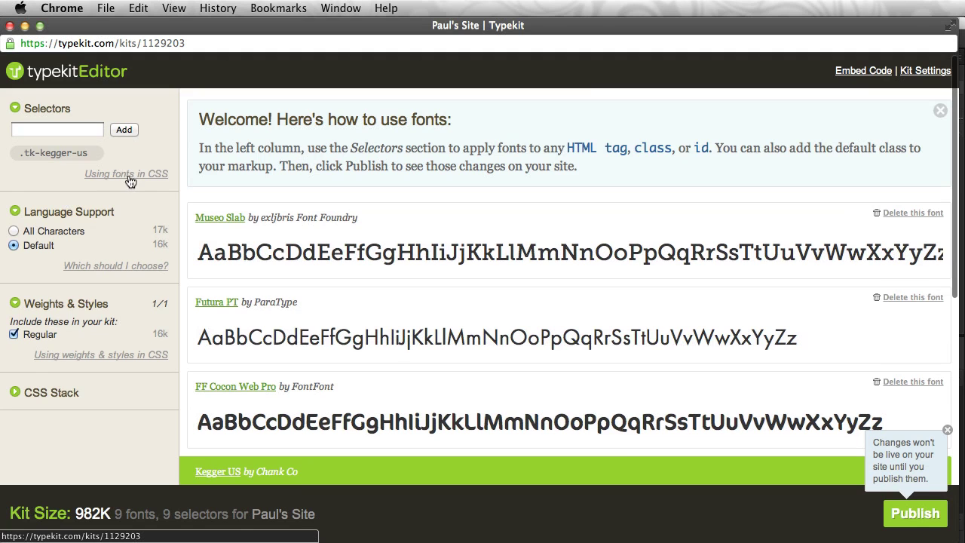
left_click(106, 181)
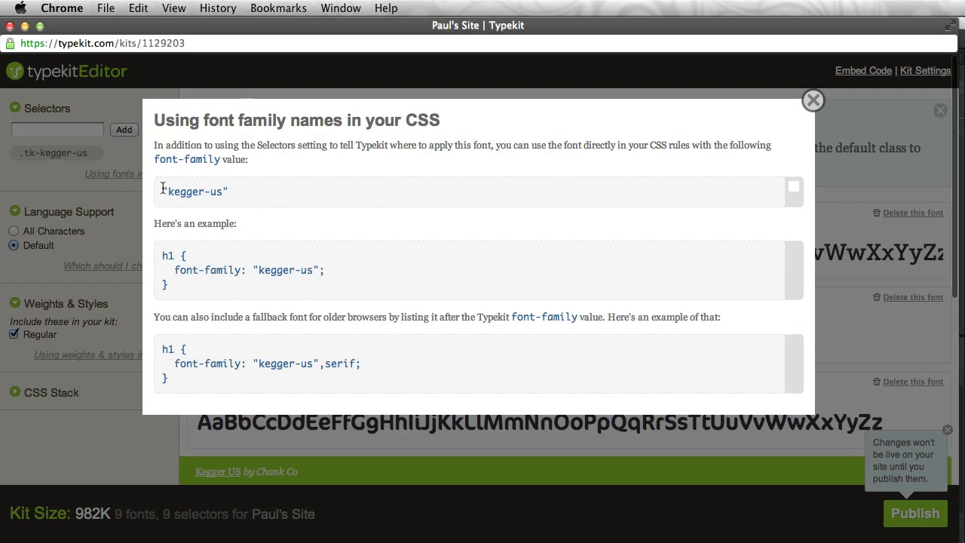
left_click_drag(163, 190, 242, 190)
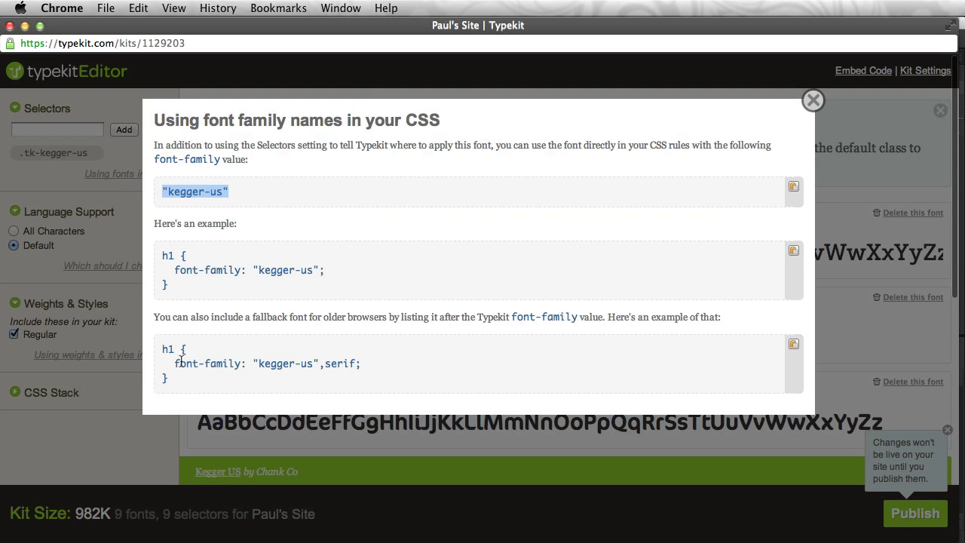
left_click_drag(254, 364, 354, 367)
key("super+c")
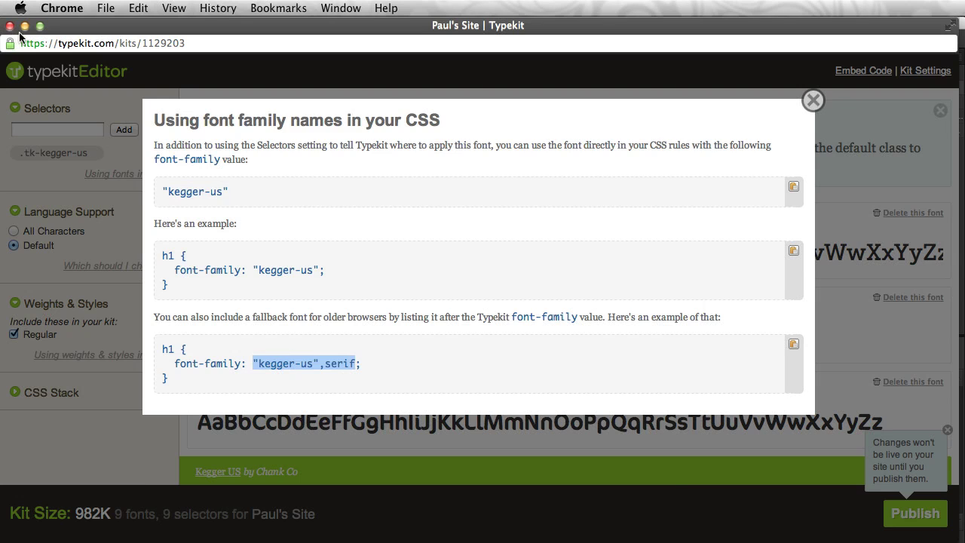
key("super+Tab")
Step: Add the kegger-us web font with the "kegger-us",serif fallback list
key("super+v")
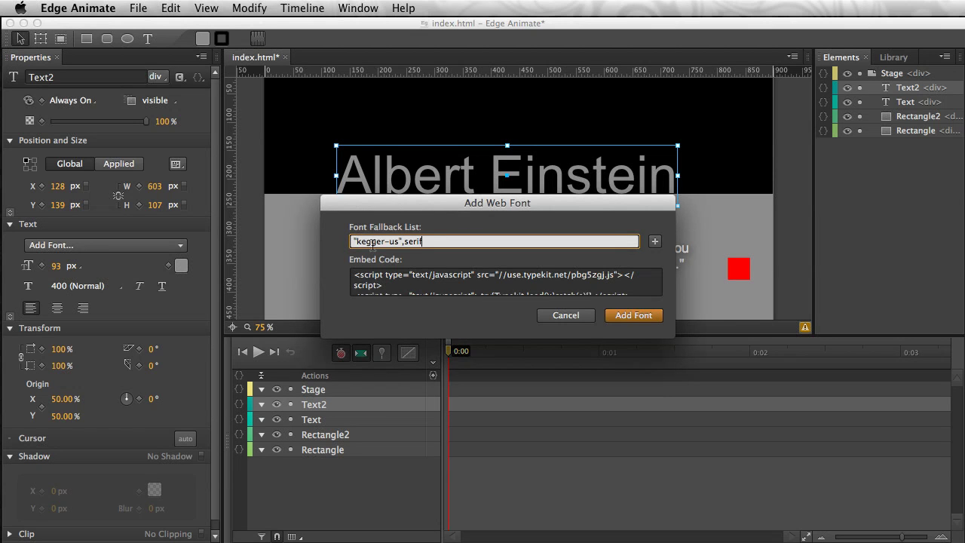
left_click(616, 321)
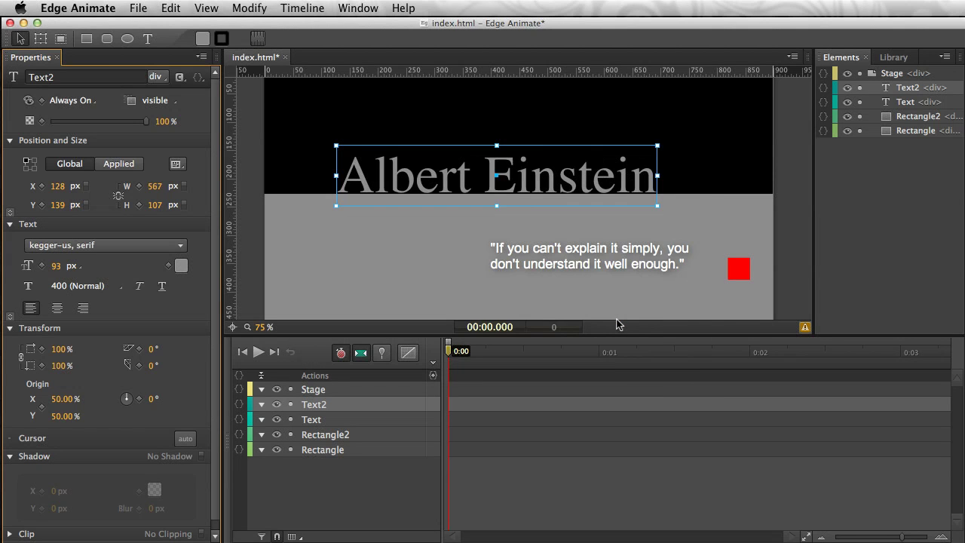
left_click(397, 164)
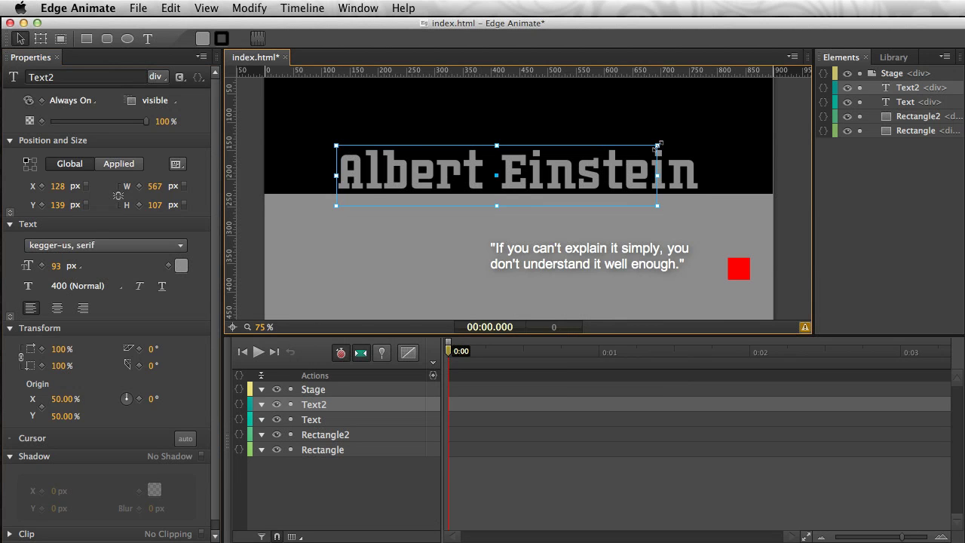
Step: Widen the Albert Einstein title box to 846 px, set it to 119 px, and right-align it
left_click_drag(657, 146, 772, 128)
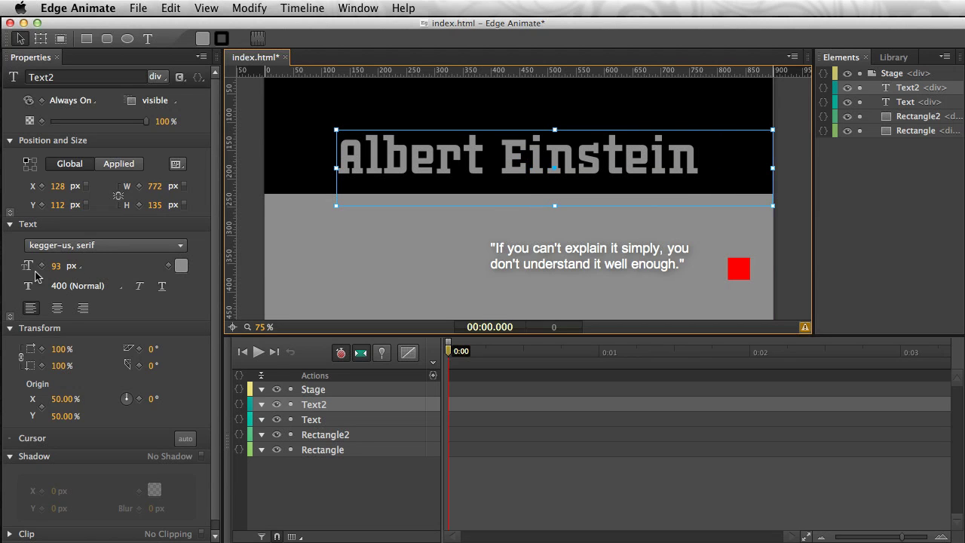
left_click_drag(59, 265, 83, 266)
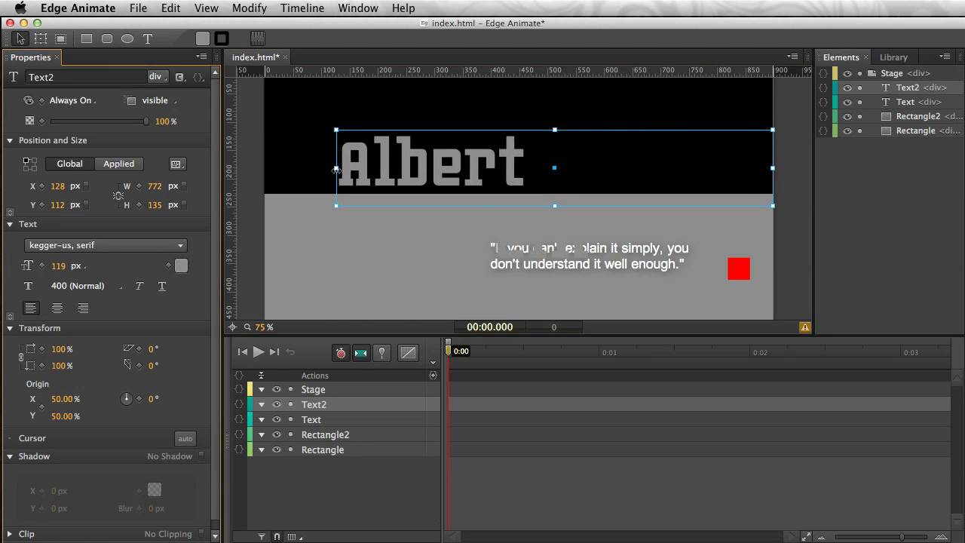
mouse_move(335, 167)
left_mouse_down()
mouse_move(294, 167)
mouse_move(333, 163)
left_mouse_up()
left_click(83, 308)
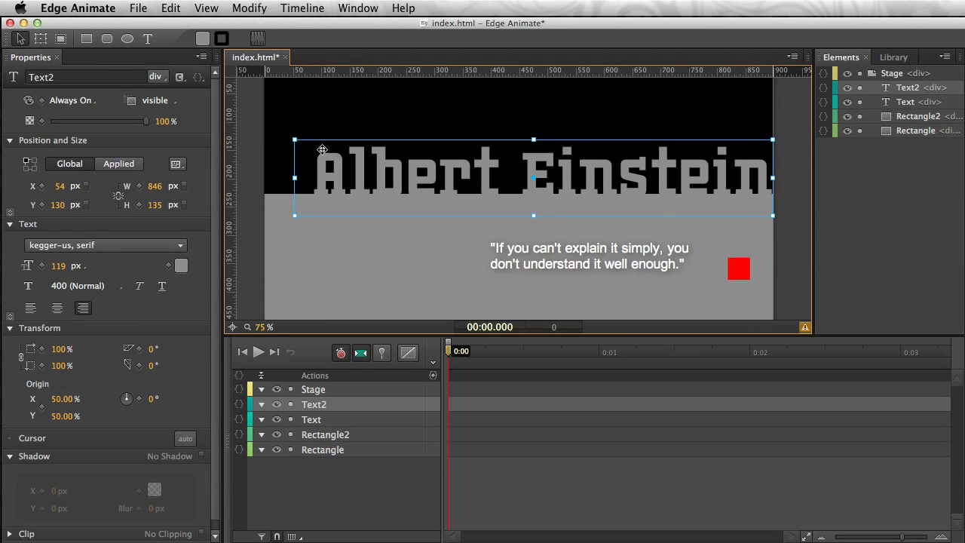
left_click(42, 245)
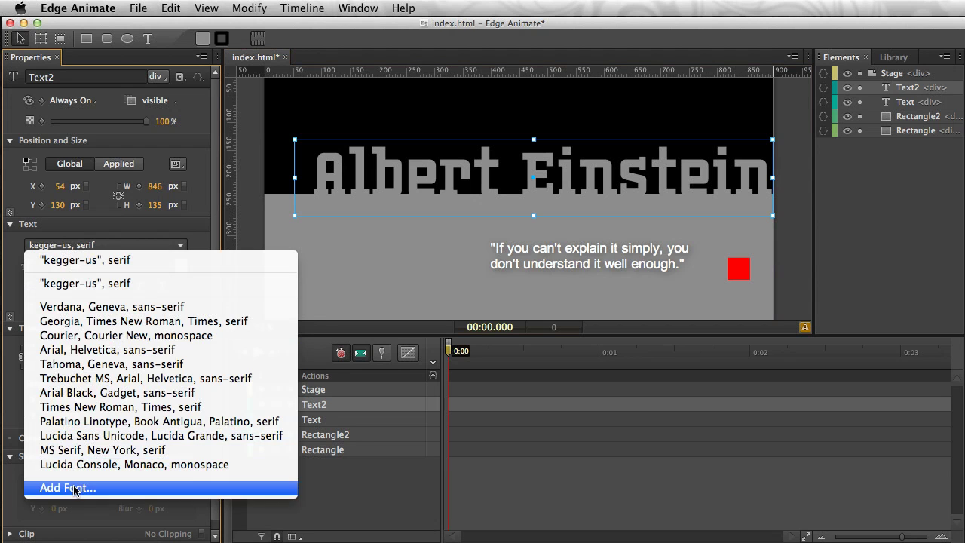
left_click(271, 117)
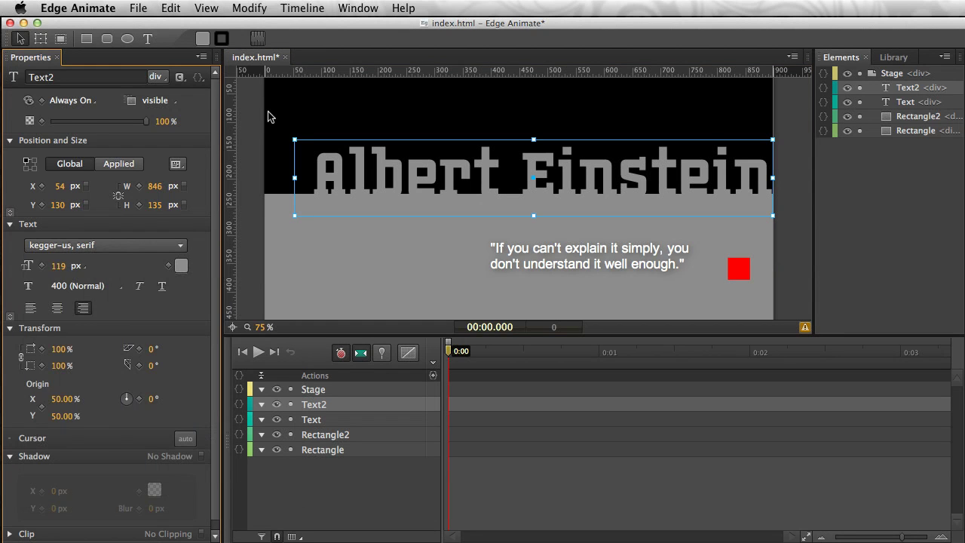
left_click(271, 117)
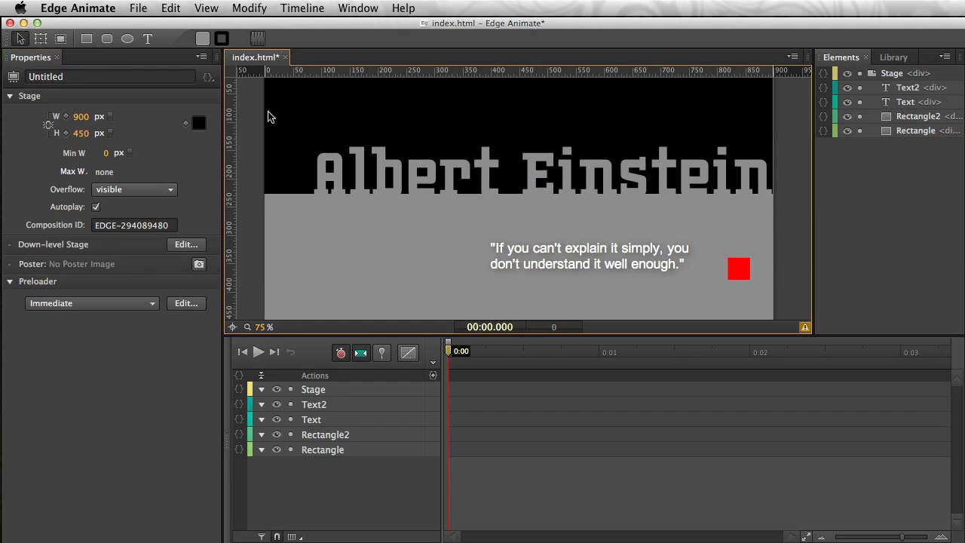
Step: Round the small red square's corners to 18 px in the Corners settings
left_click(734, 271)
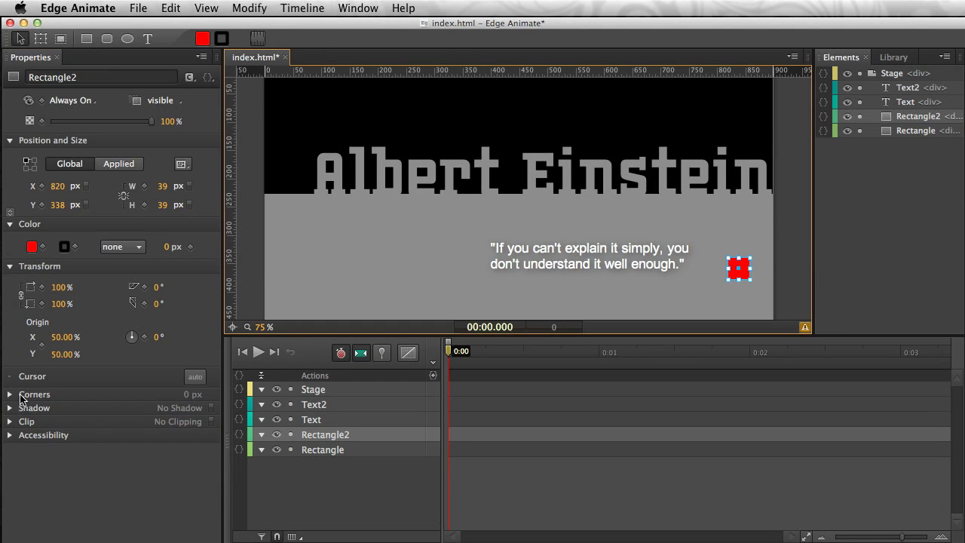
left_click(12, 397)
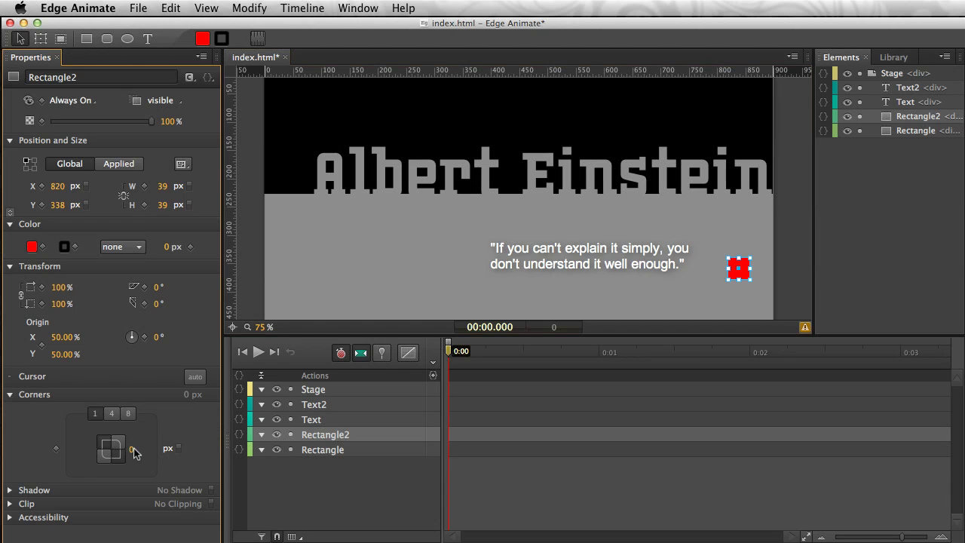
left_click_drag(131, 452, 145, 449)
Step: Select the grey background rectangle, the quote text, and the Albert Einstein title in turn
left_click(446, 269)
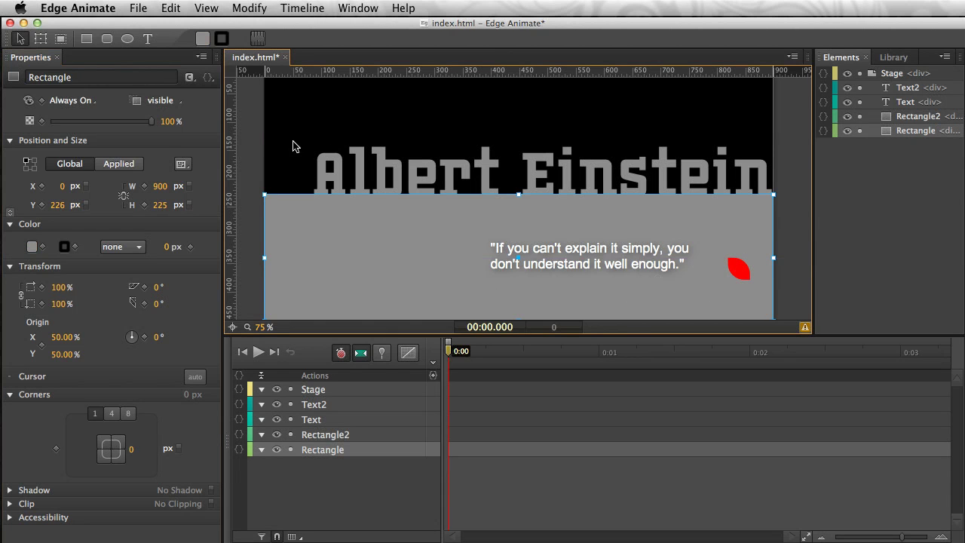
left_click(263, 132)
left_click(564, 249)
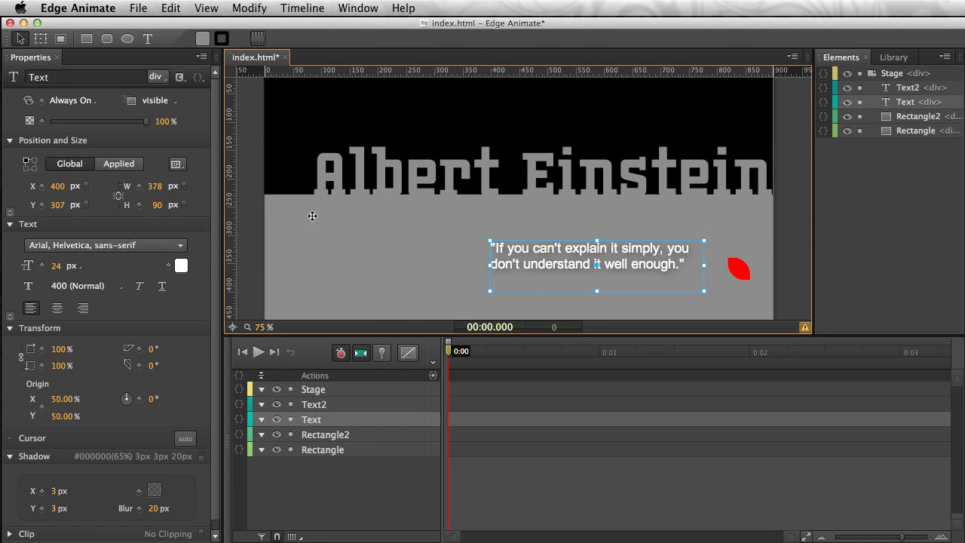
left_click(350, 180)
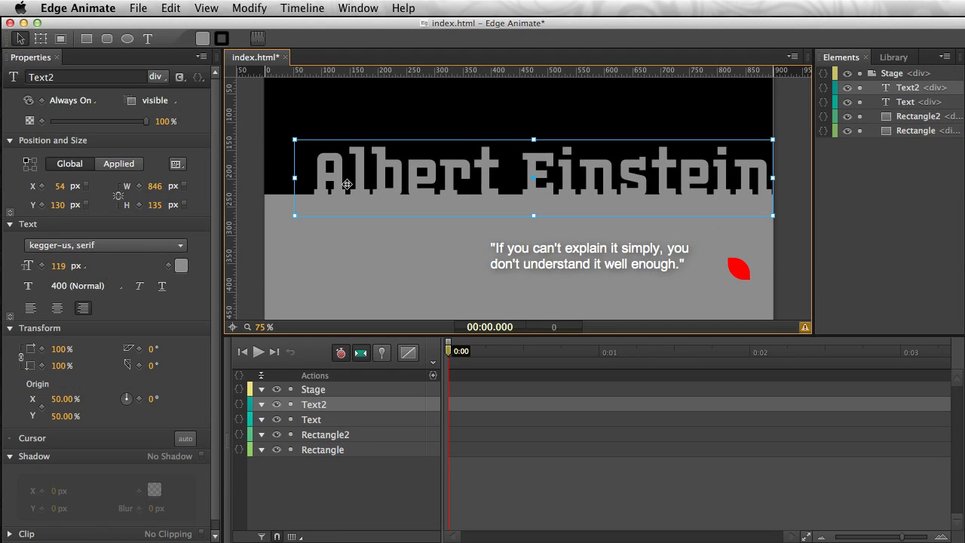
Step: Import einstein1.png onto the stage, placing the 324 × 450 px photo at X 0, Y 0
left_click(256, 150)
left_click(129, 7)
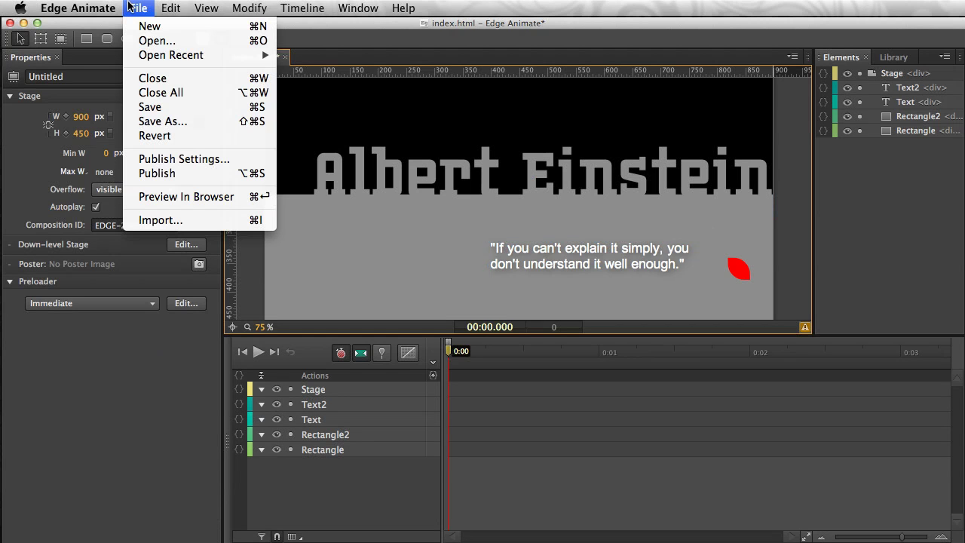
left_click(217, 220)
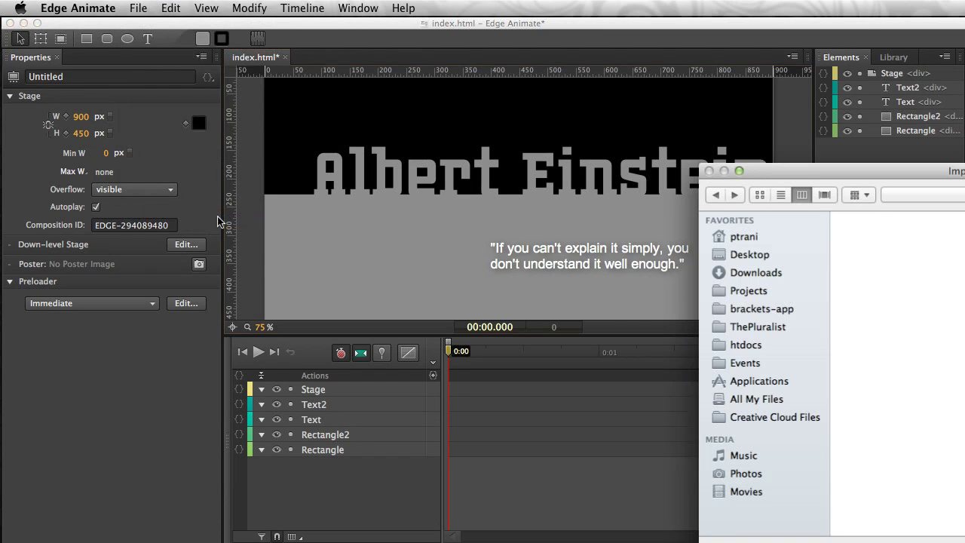
left_click_drag(786, 175, 276, 63)
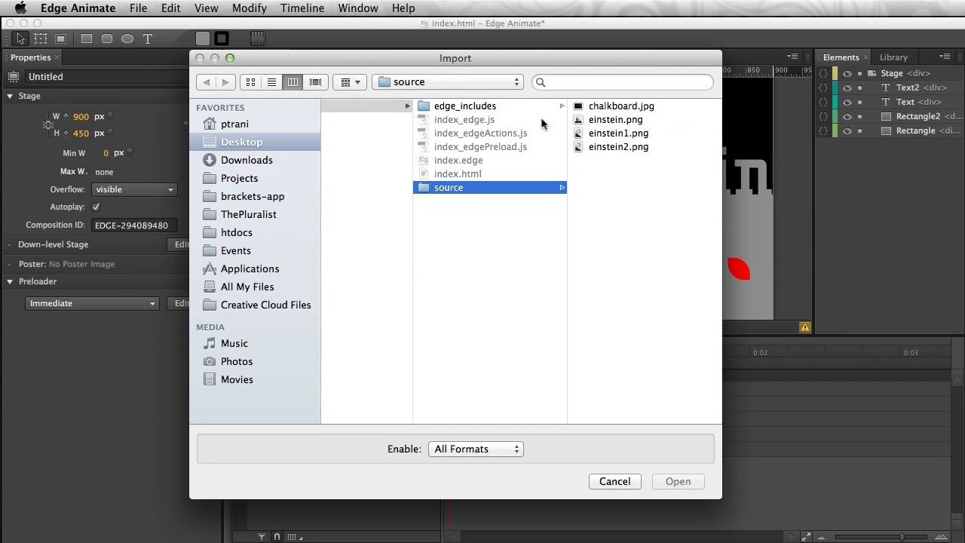
left_click(587, 134)
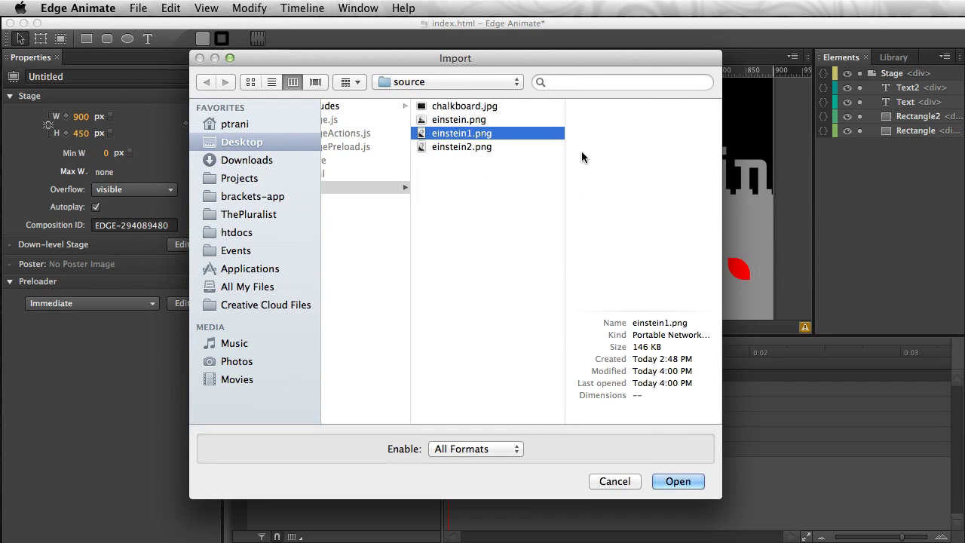
left_click(678, 482)
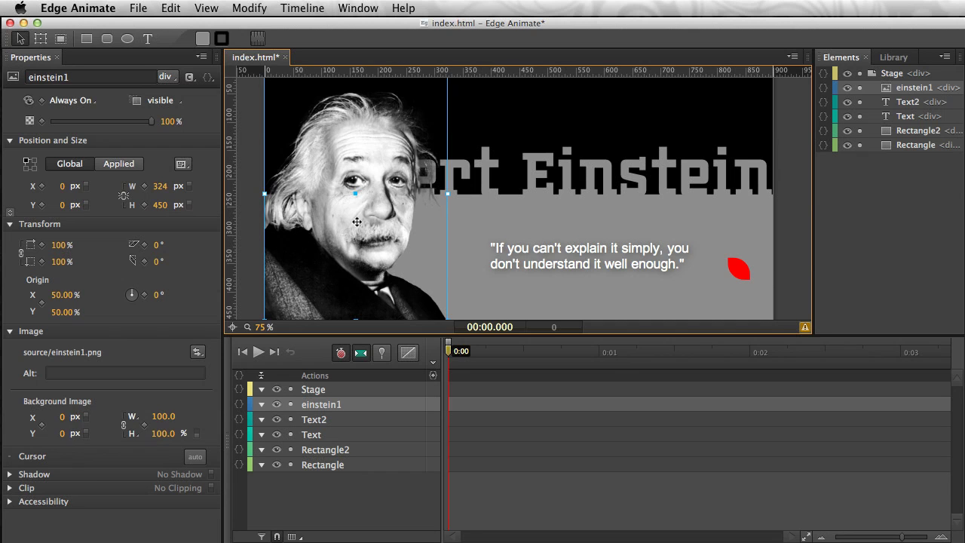
left_click(243, 200)
Step: Import chalkboard.jpg after previewing it, so the 1280 × 900 px image covers the stage
left_click(136, 8)
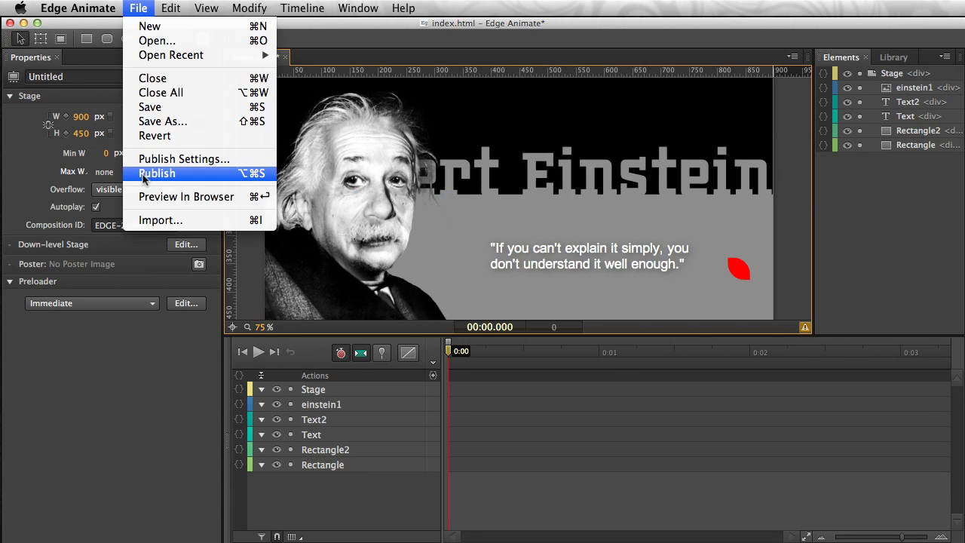
left_click(147, 221)
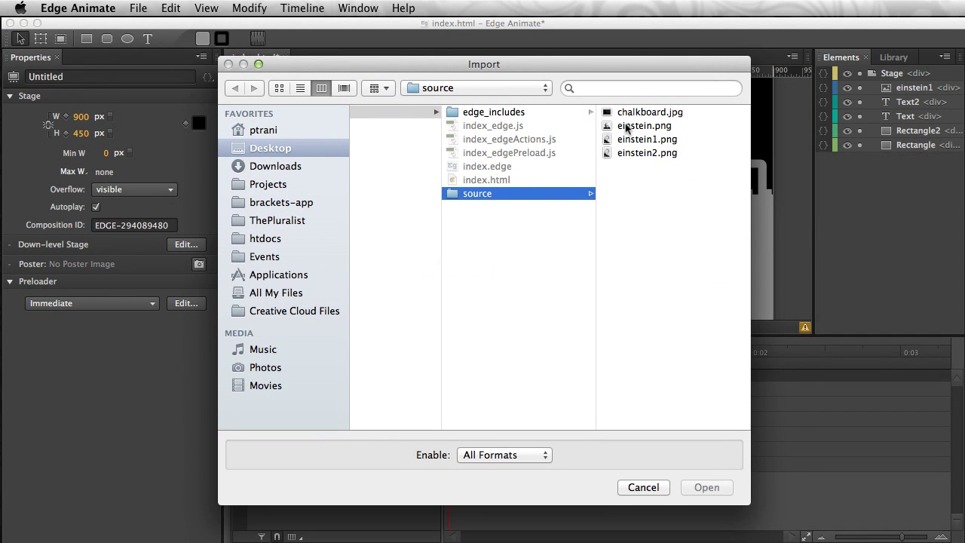
left_click(635, 117)
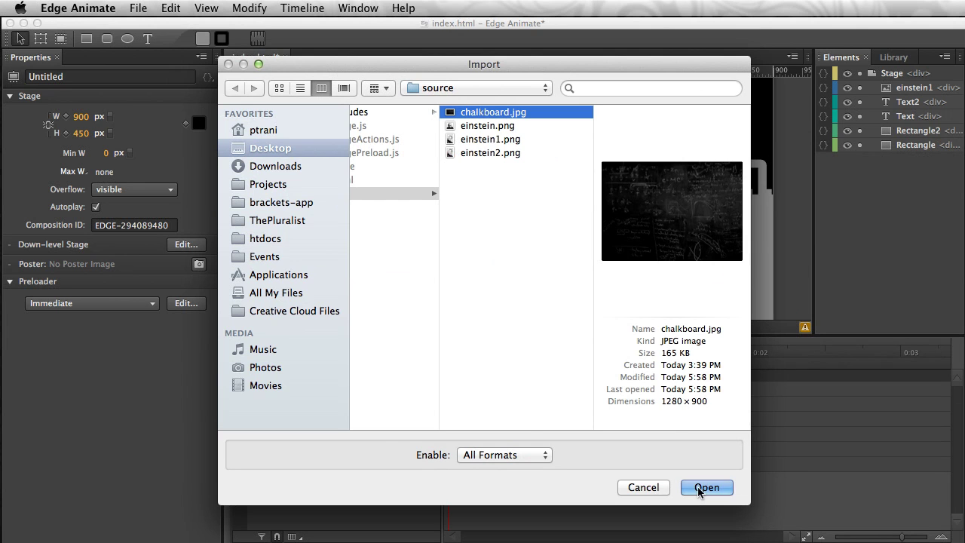
key("space")
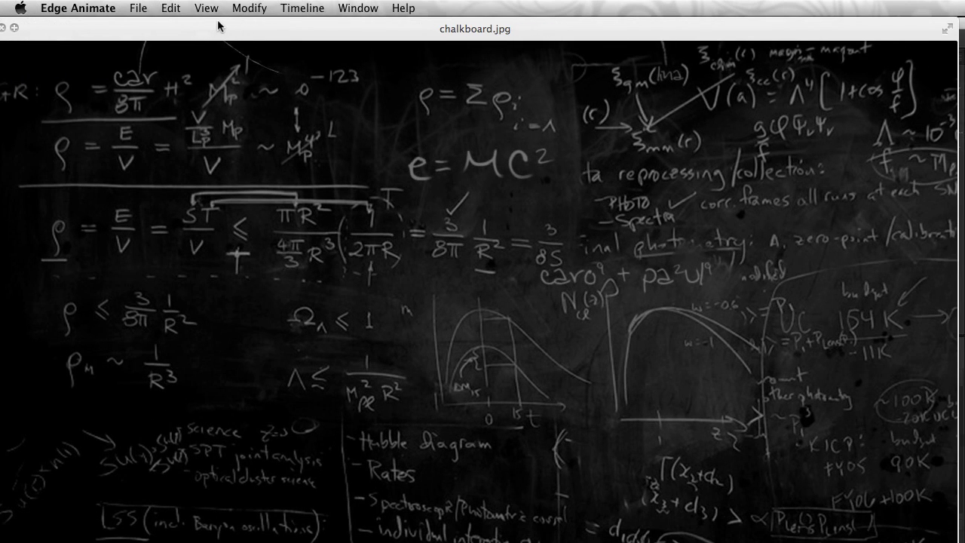
left_click(11, 28)
left_click(702, 488)
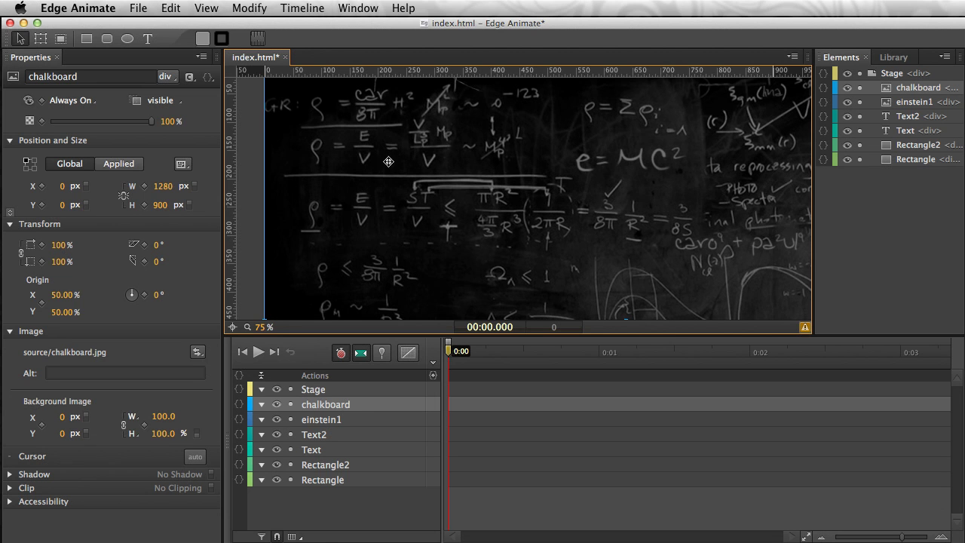
Step: Send the chalkboard image to the back with Arrange > Send to Back
right_click(522, 140)
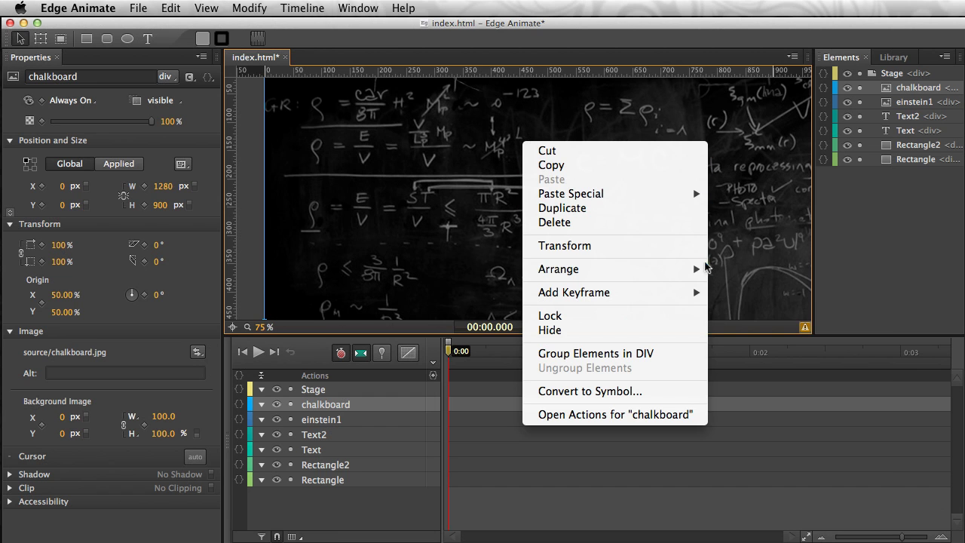
mouse_move(680, 274)
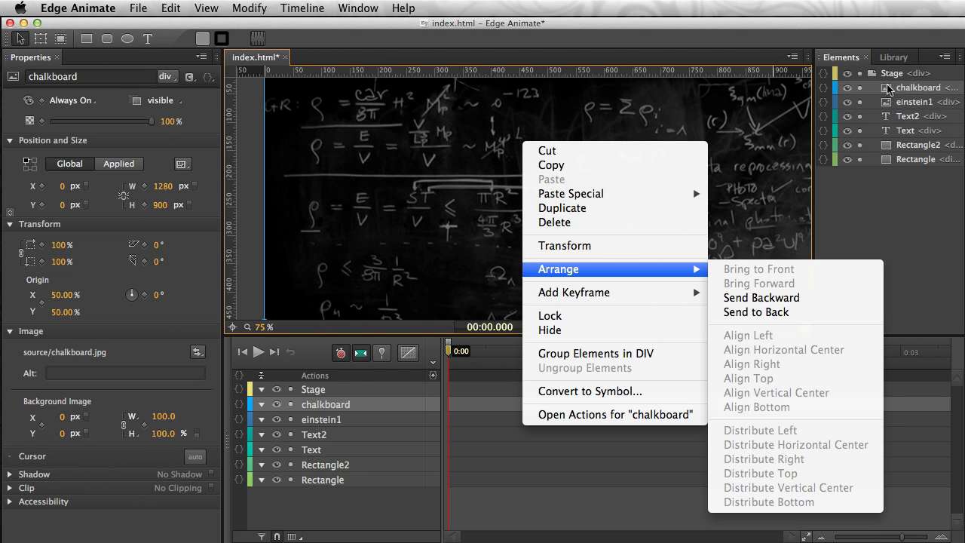
left_click(789, 315)
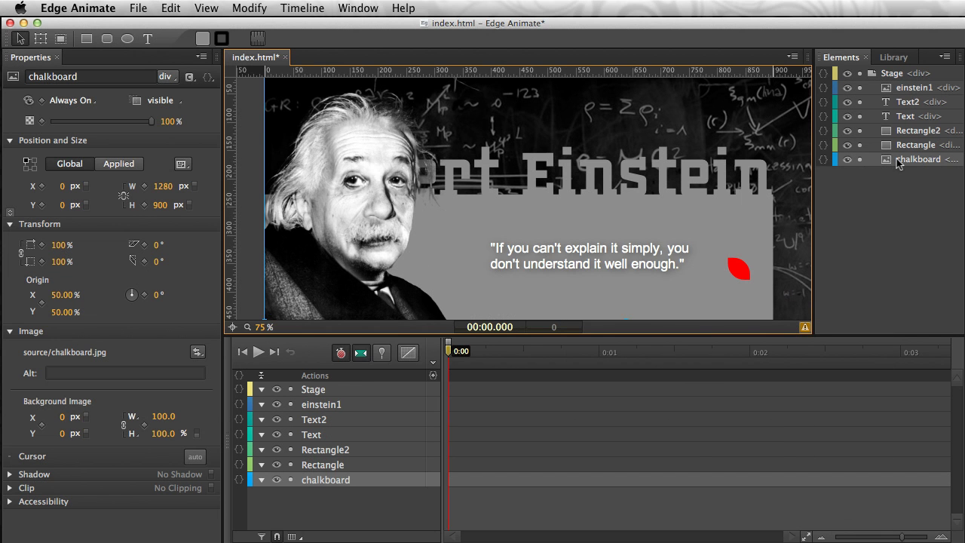
Step: Widen the Elements panel, return einstein1 to the top of the stack, then narrow the panel
left_click(898, 163)
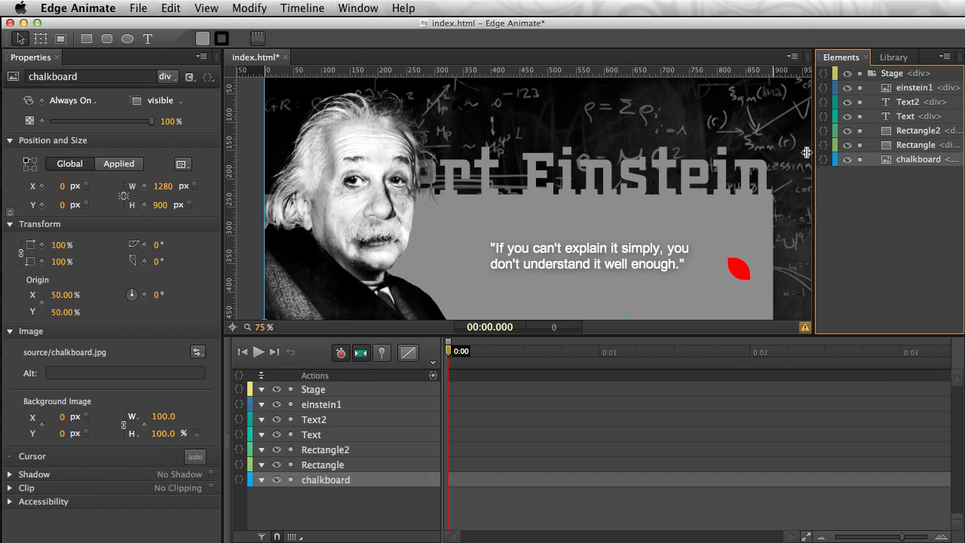
left_click_drag(815, 157, 759, 150)
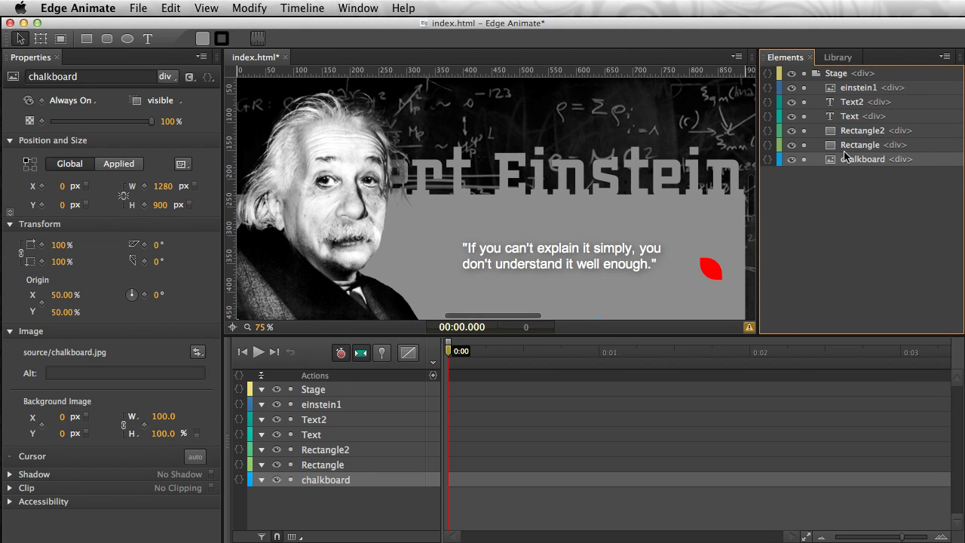
left_click(851, 131)
left_click(849, 89)
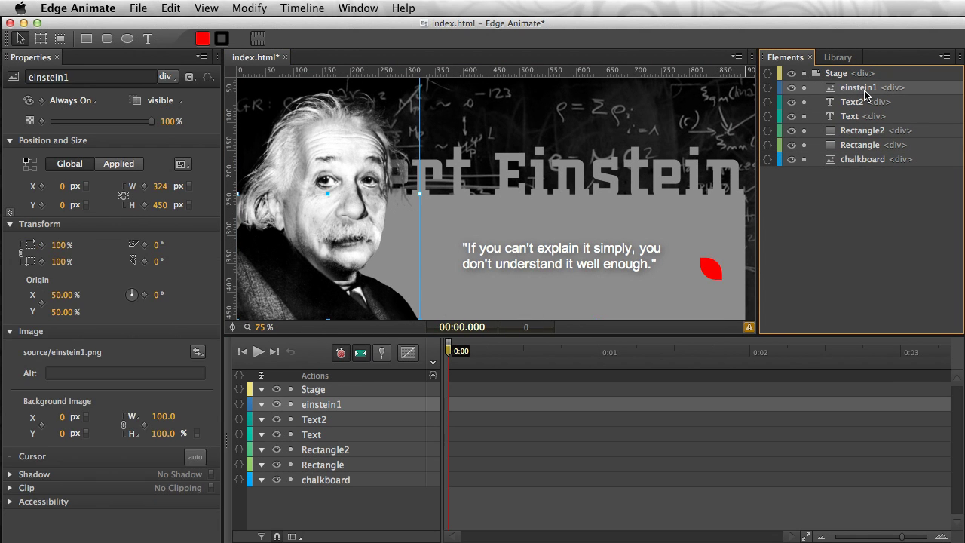
left_click_drag(857, 132, 856, 130)
left_click_drag(863, 97, 859, 83)
left_click_drag(758, 200, 805, 196)
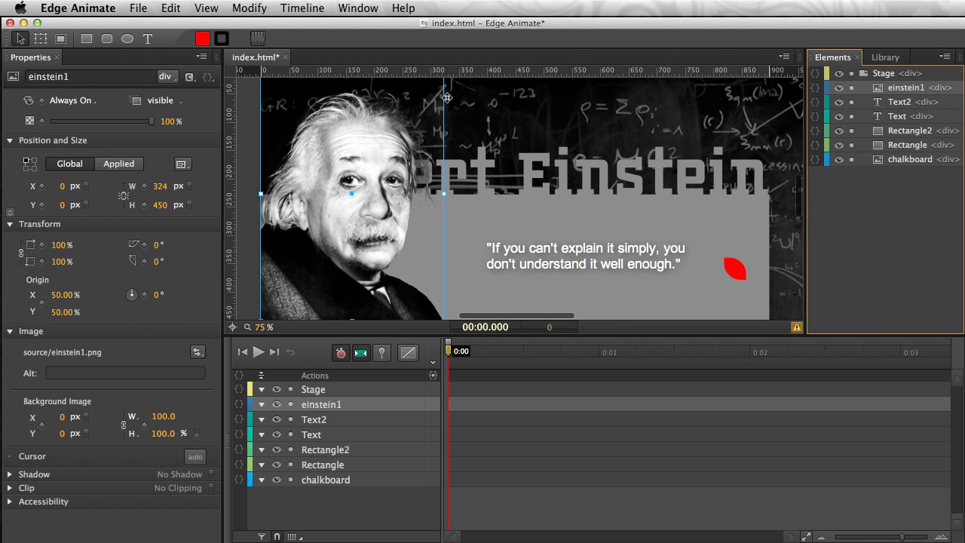
Step: Drag the chalkboard around the stage, then set its X and Y to 0
left_click(527, 117)
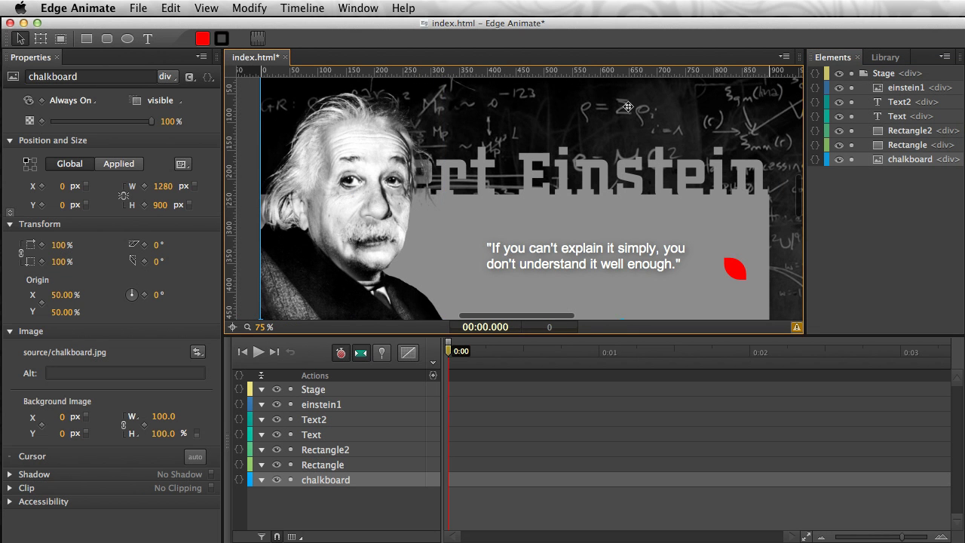
left_click_drag(629, 109, 493, 92)
left_click_drag(715, 121, 648, 81)
left_click_drag(674, 121, 717, 155)
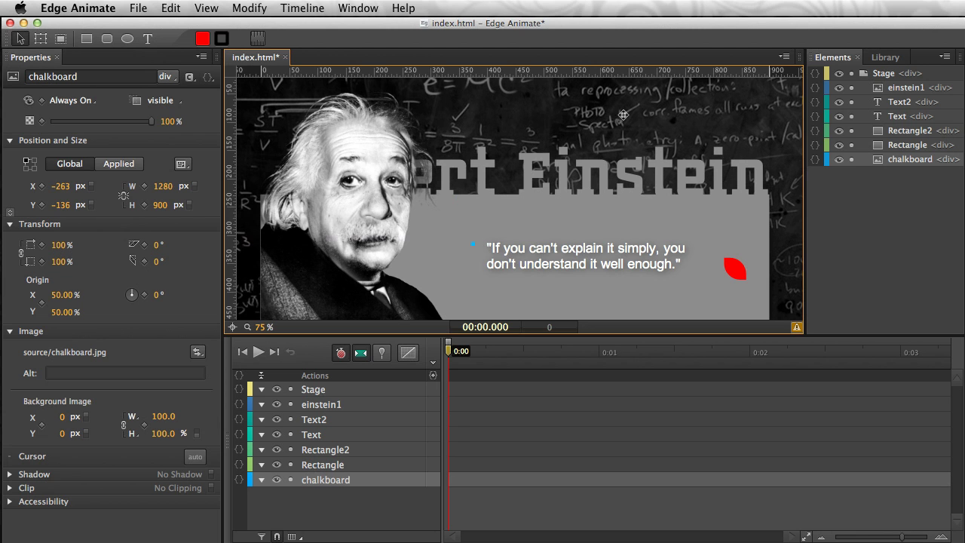
left_click(60, 186)
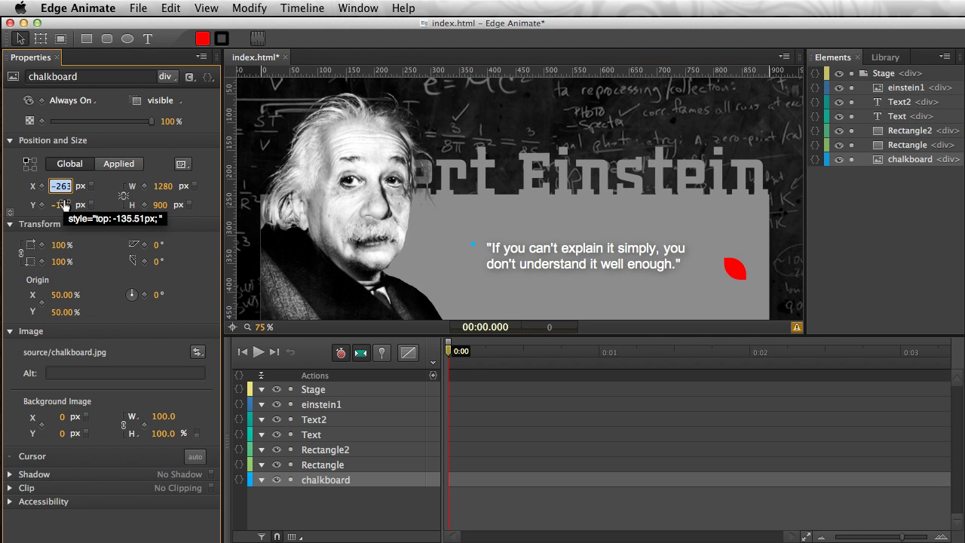
type("0")
key("Tab")
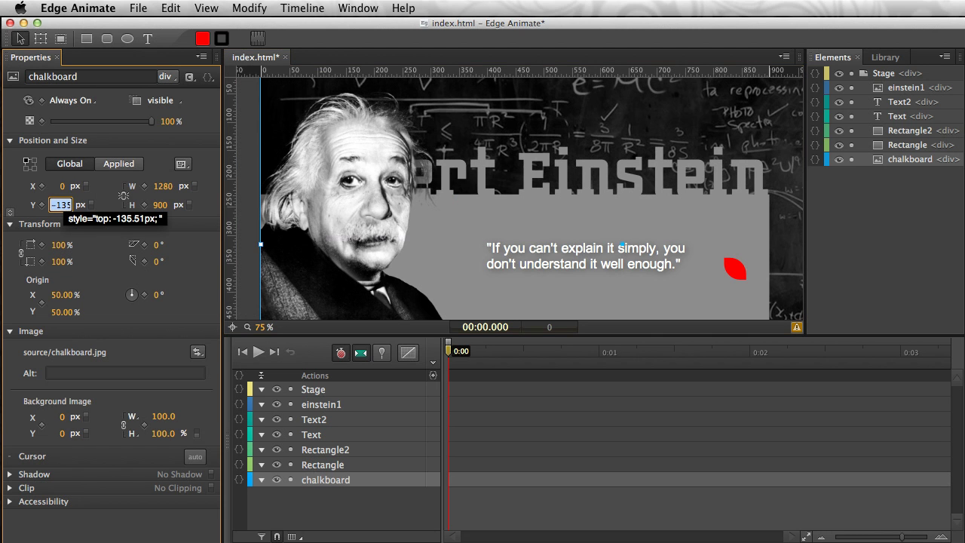
type("0")
key("Return")
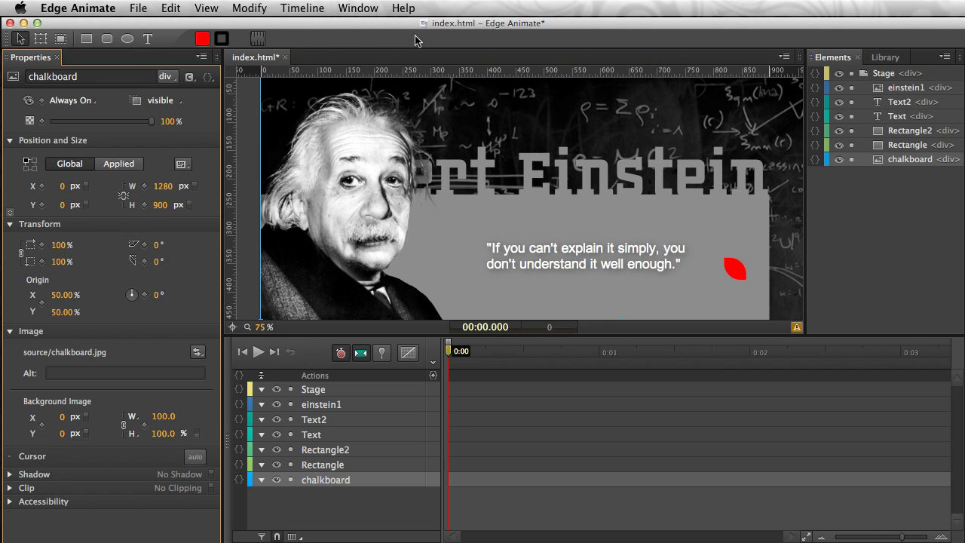
Step: Resize the chalkboard to 900 px wide and 450 px high
left_click(160, 187)
type("900")
key("Tab")
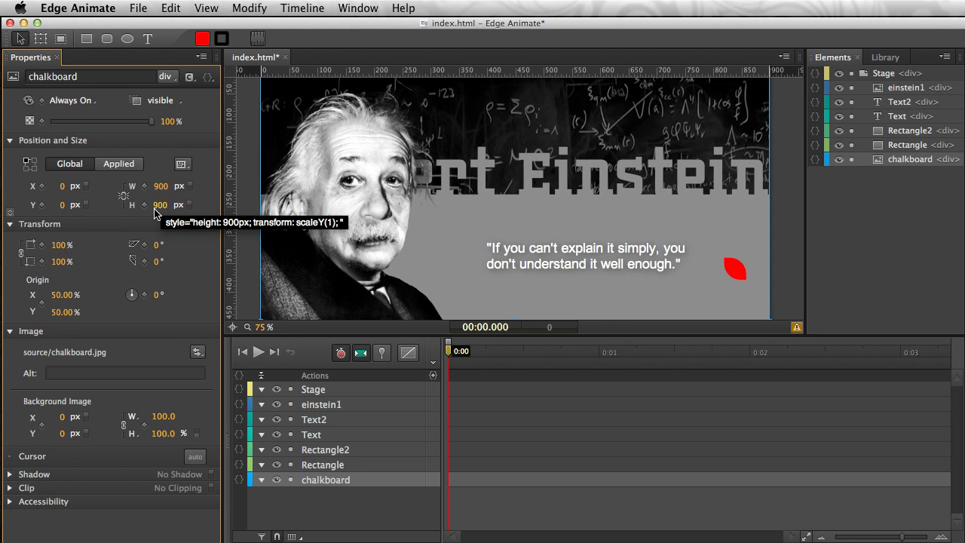
type("4")
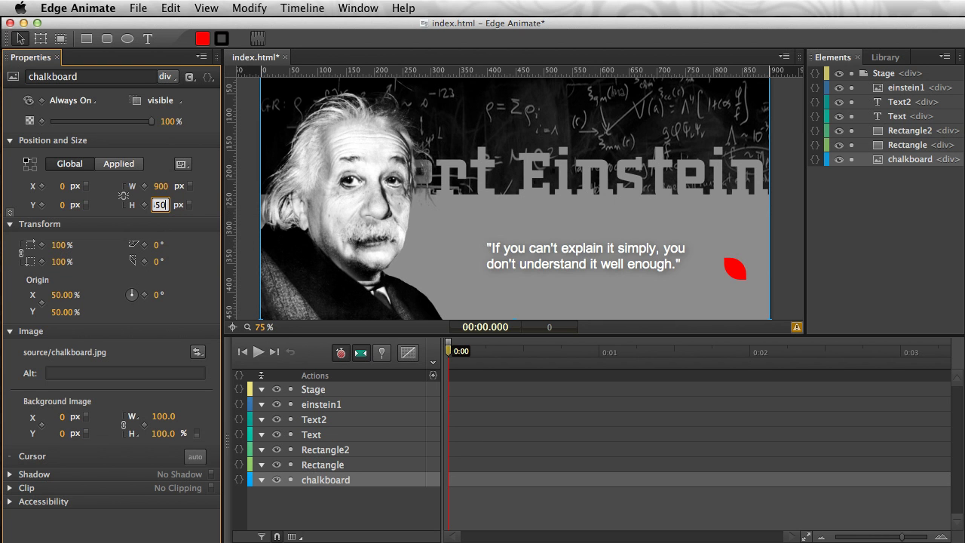
type("50")
key("Return")
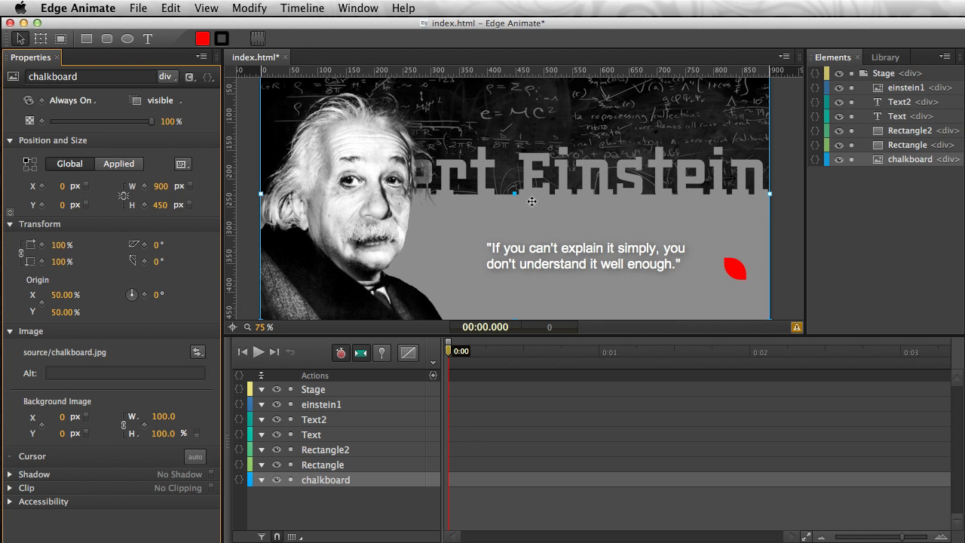
scroll(507, 212, "down", 1)
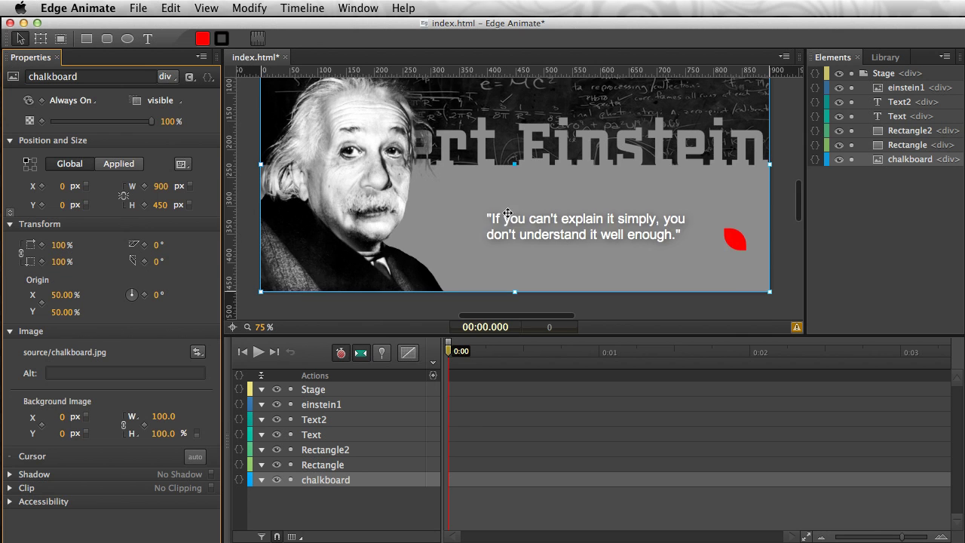
scroll(507, 213, "up", 2)
Step: Deselect the chalkboard, save index.html, and preview the Einstein composition in Chrome
left_click(254, 149)
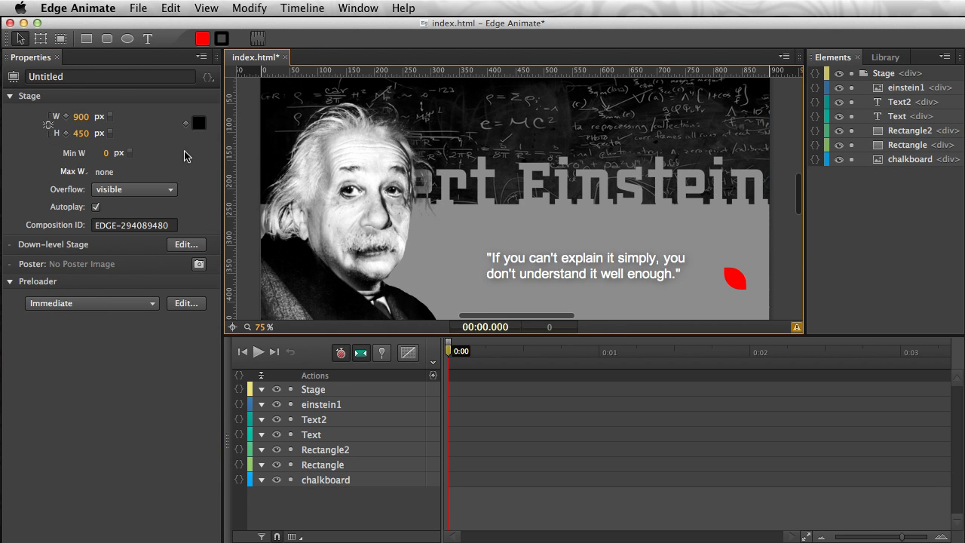
left_click(135, 8)
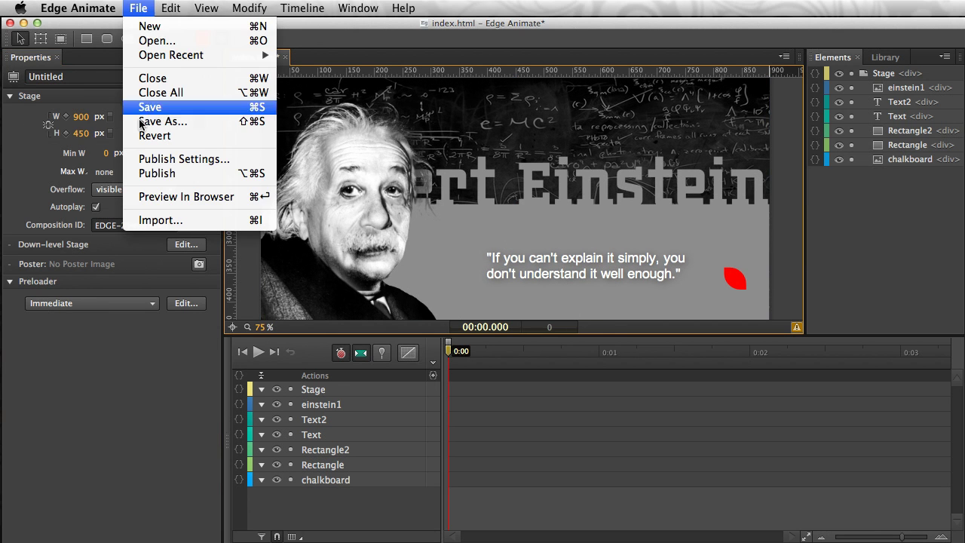
left_click(142, 108)
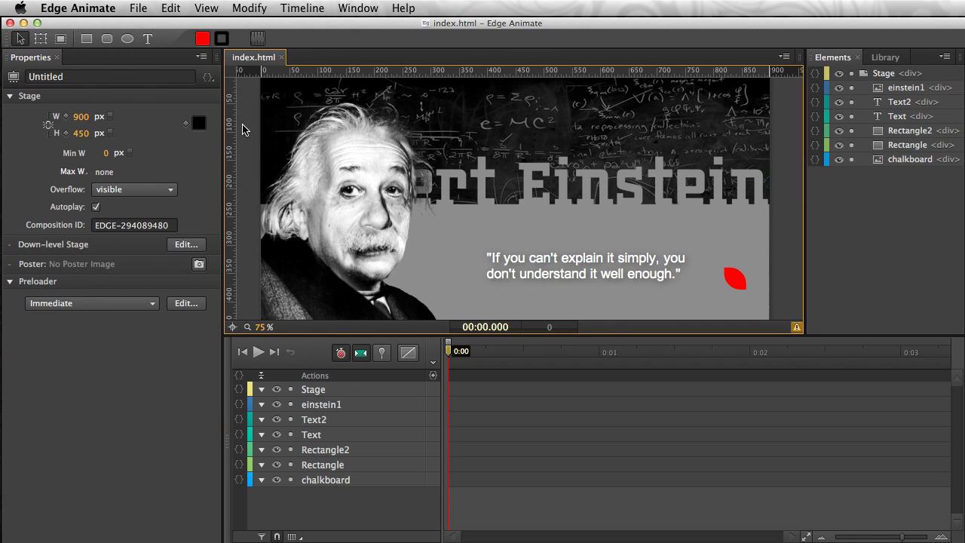
left_click(143, 7)
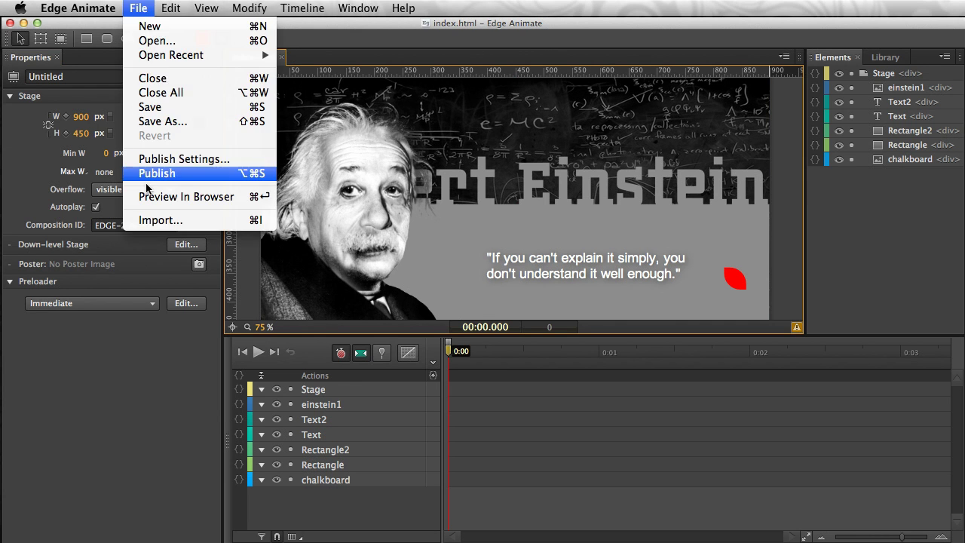